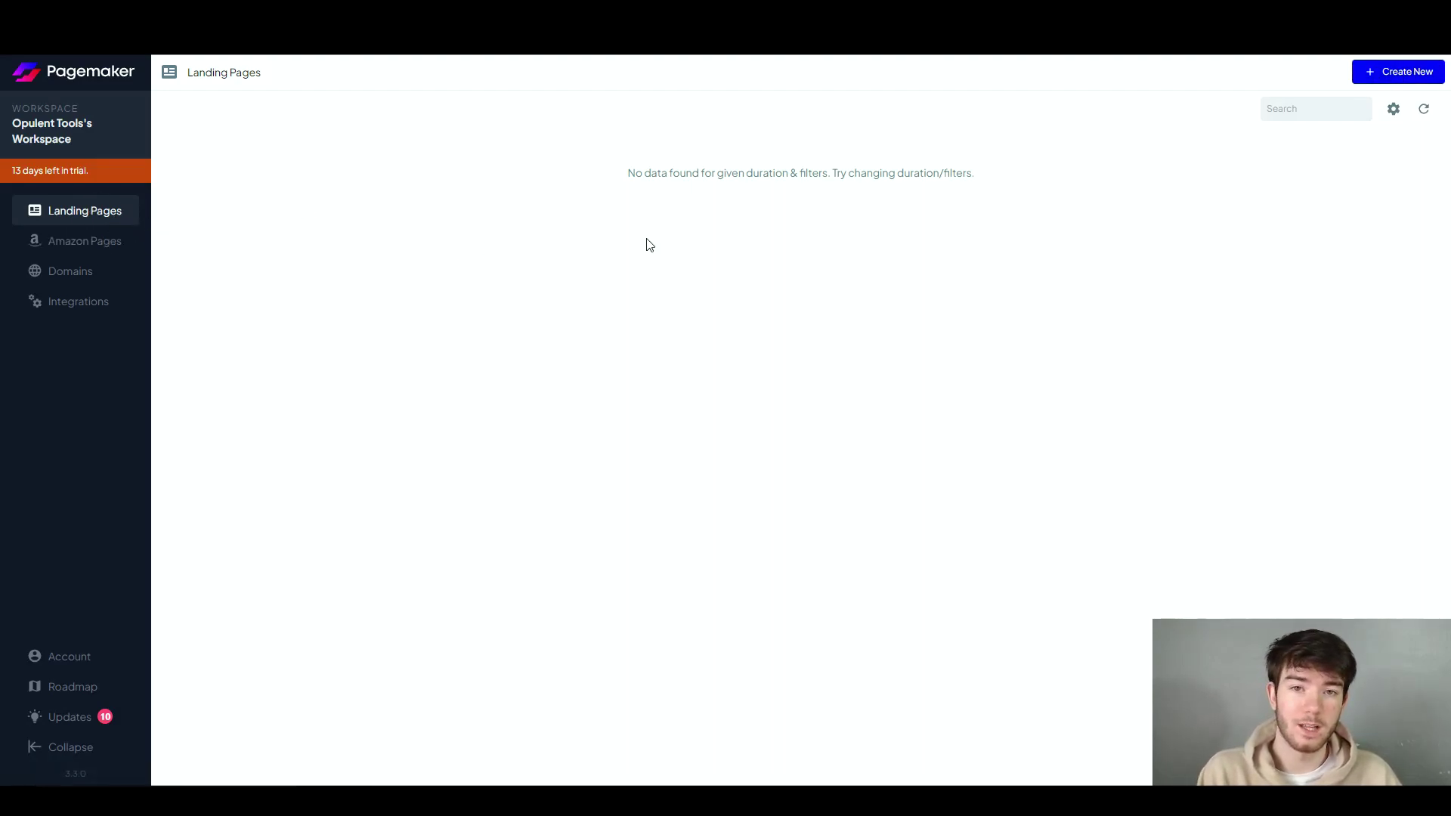
Step: Start a new landing-page site from the Landing Pages screen
left_click(1434, 78)
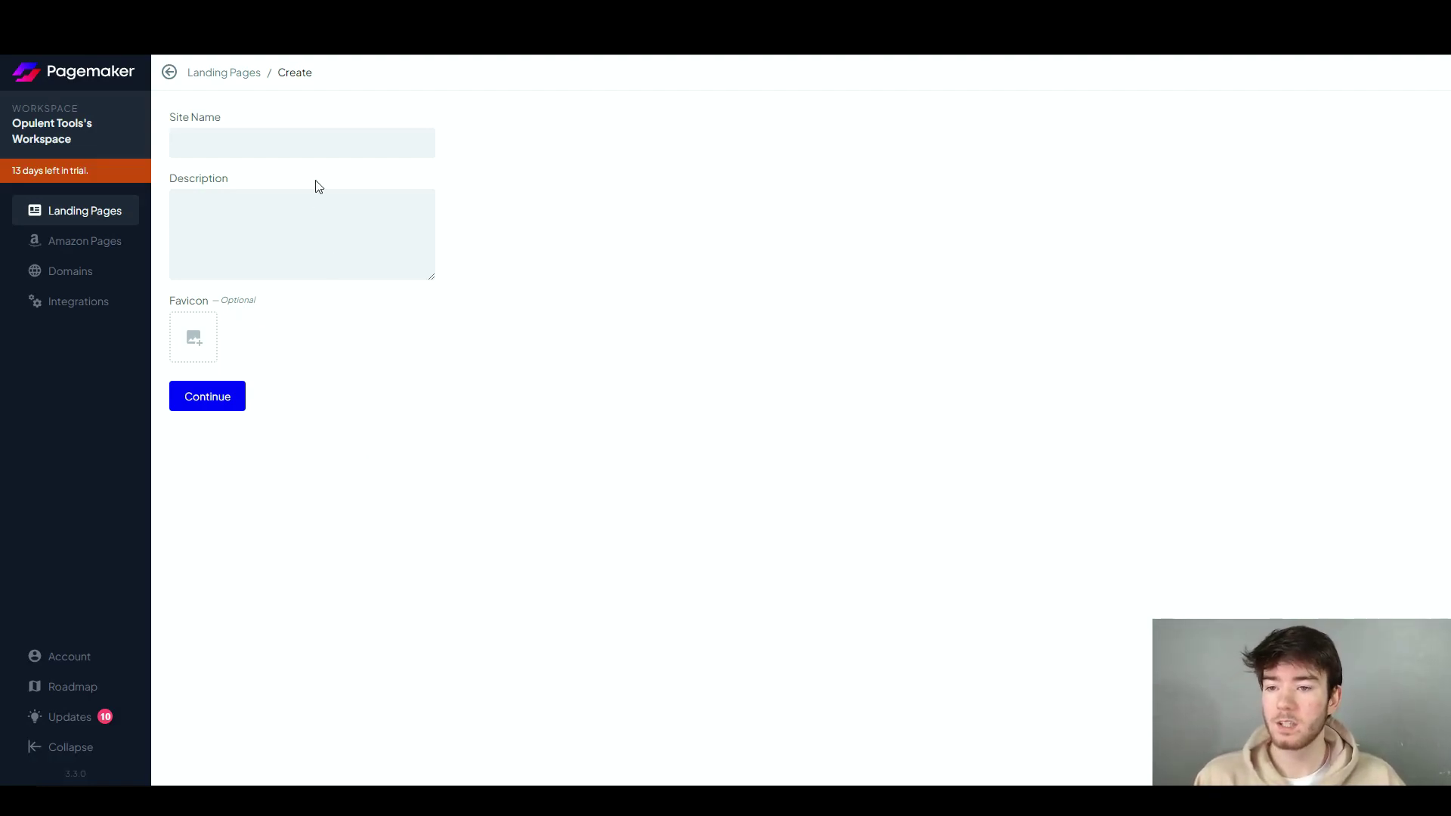
Step: Enter 'Reviews' as both site name and description, then continue
left_click(246, 147)
type("Reviews")
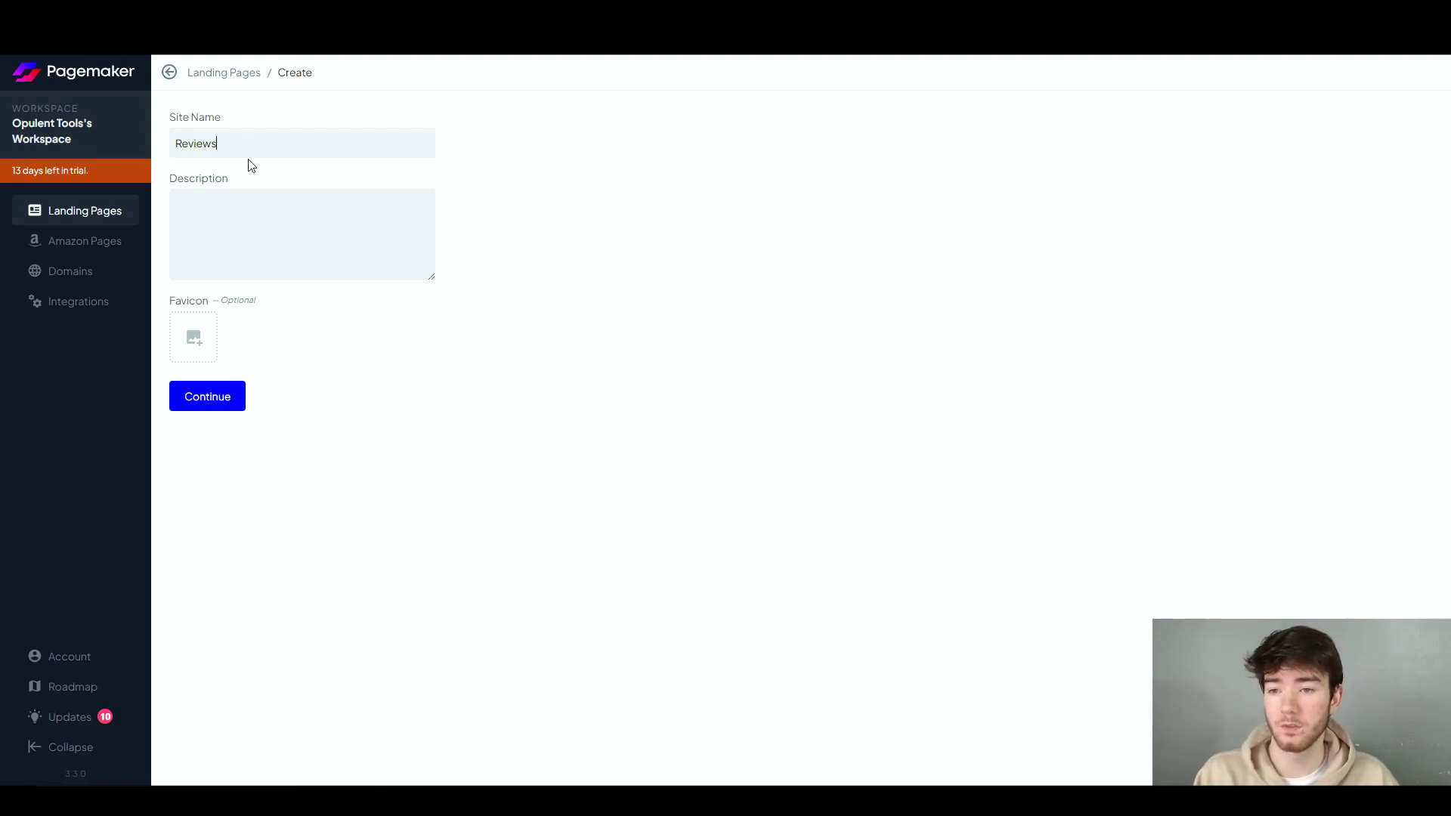
type("Reviews")
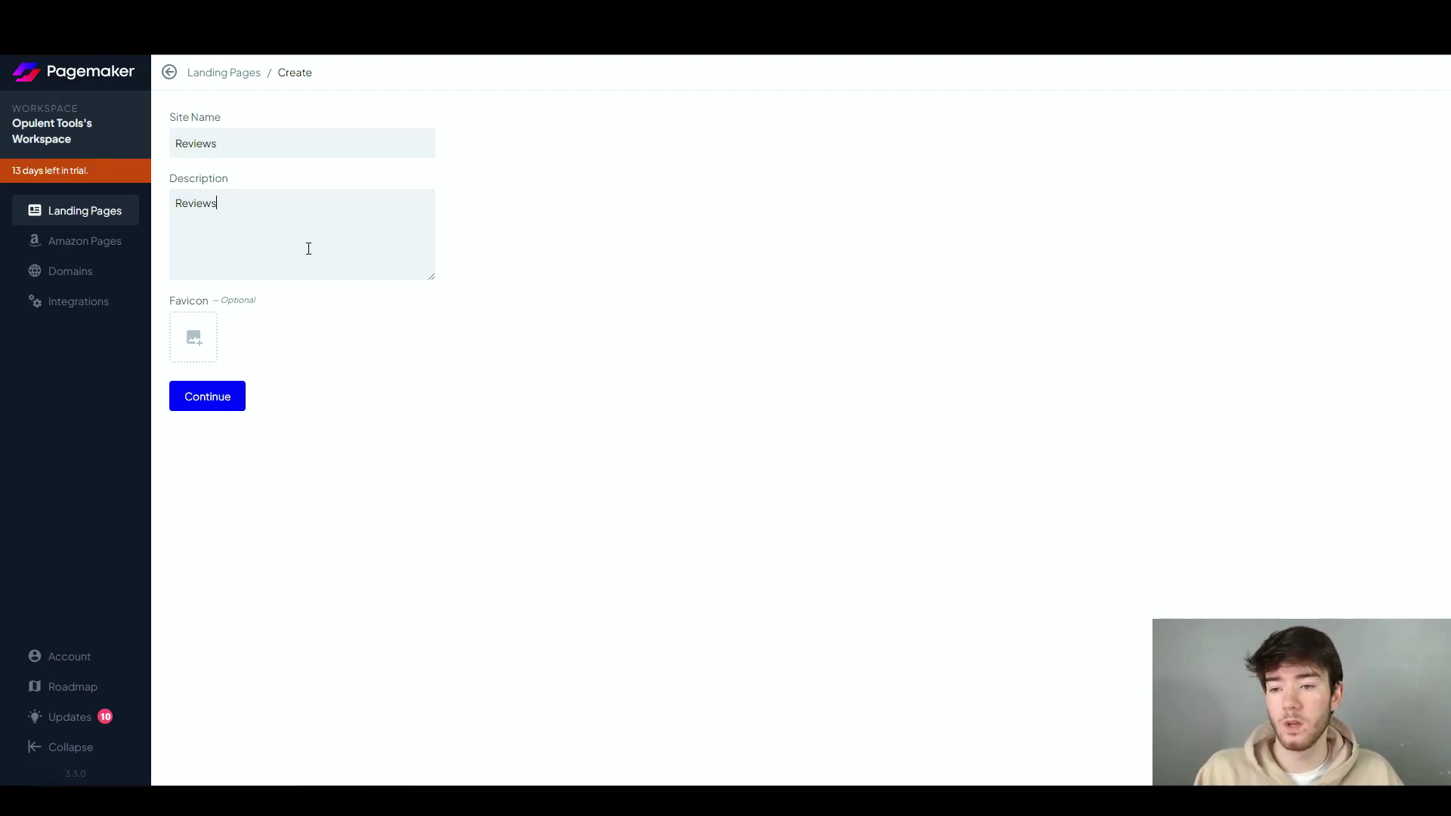
left_click(220, 395)
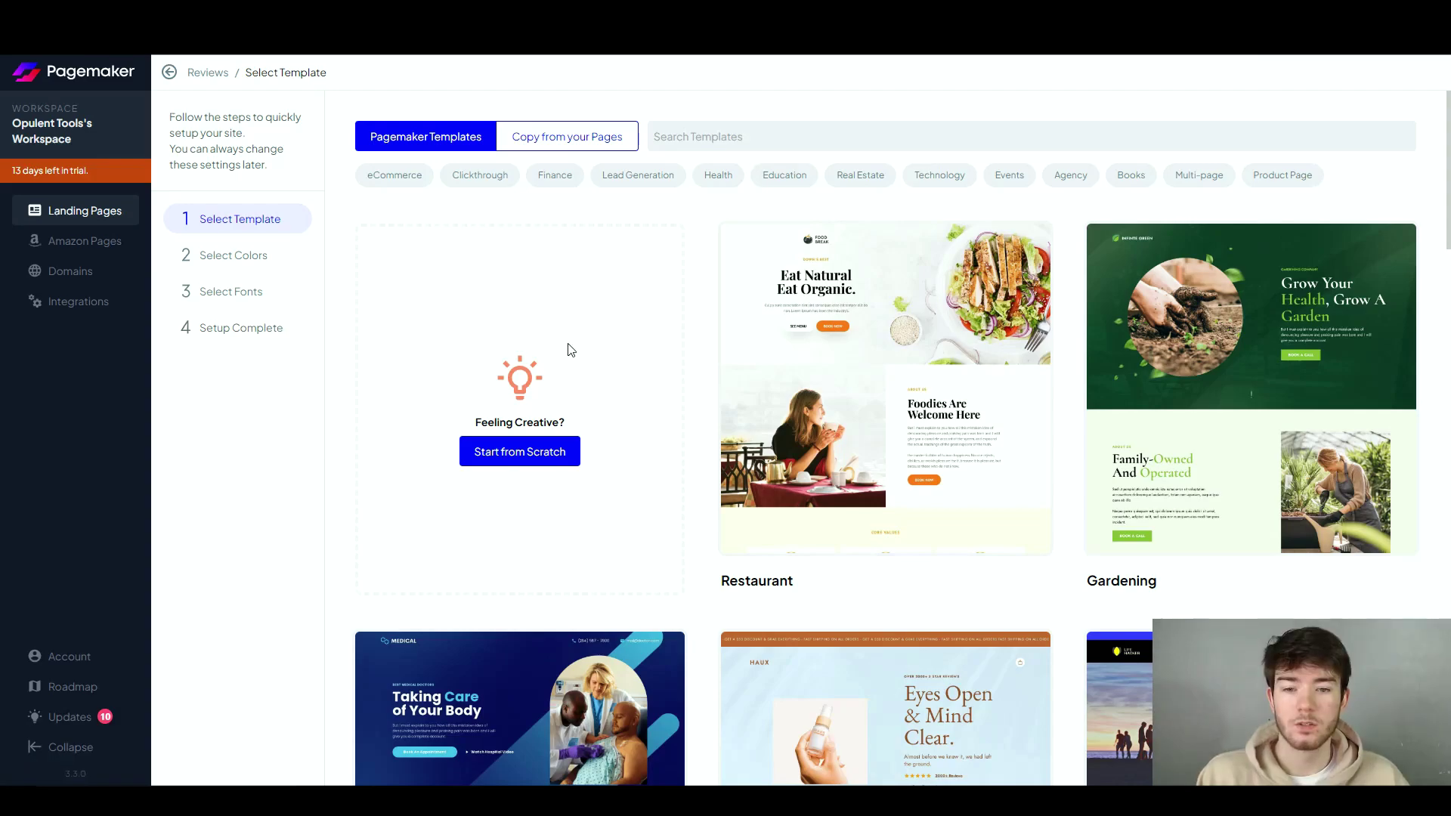
Step: Browse the template gallery and open the Prime Day template preview
scroll(571, 350, "down", 8)
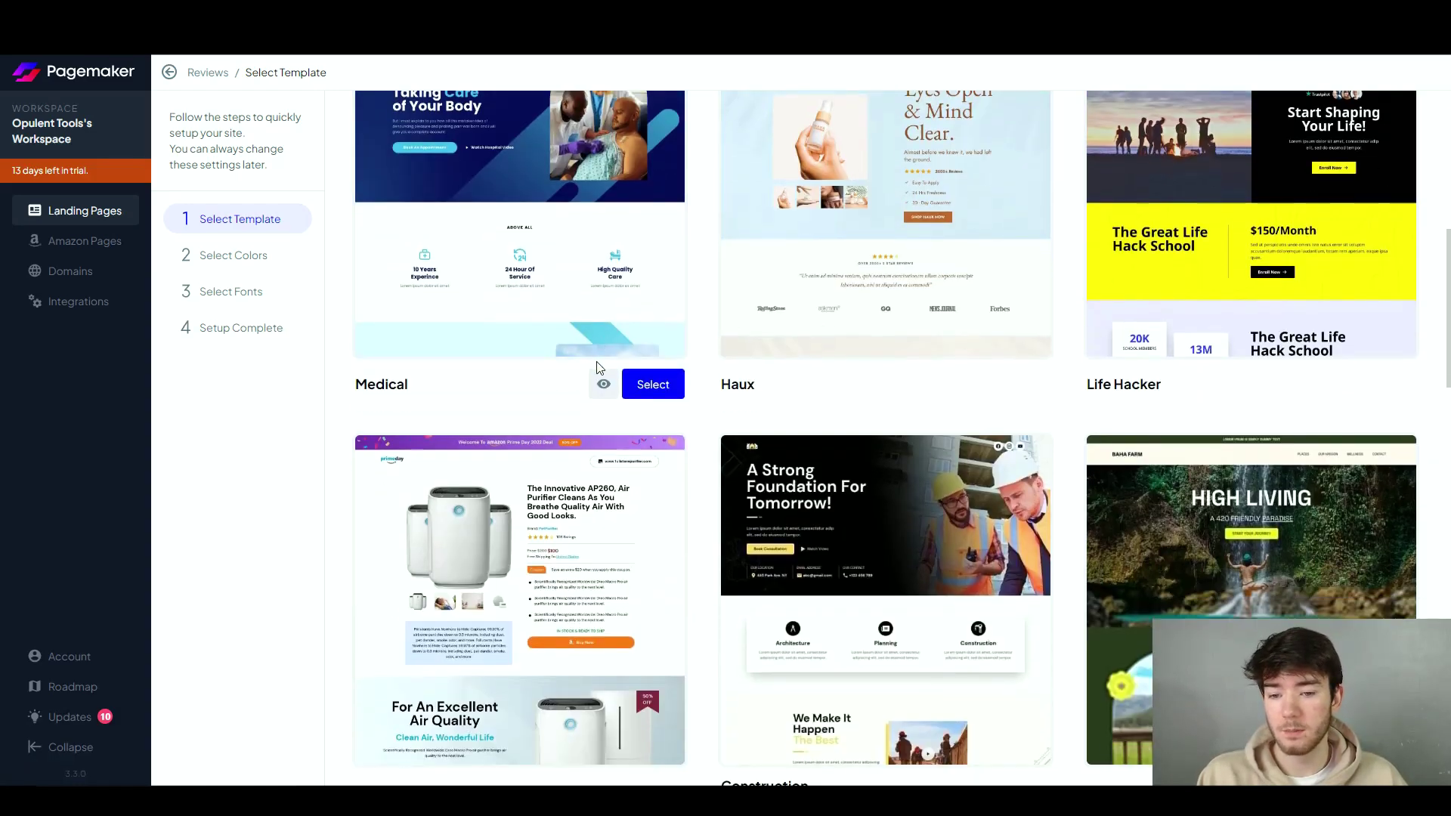
mouse_move(782, 380)
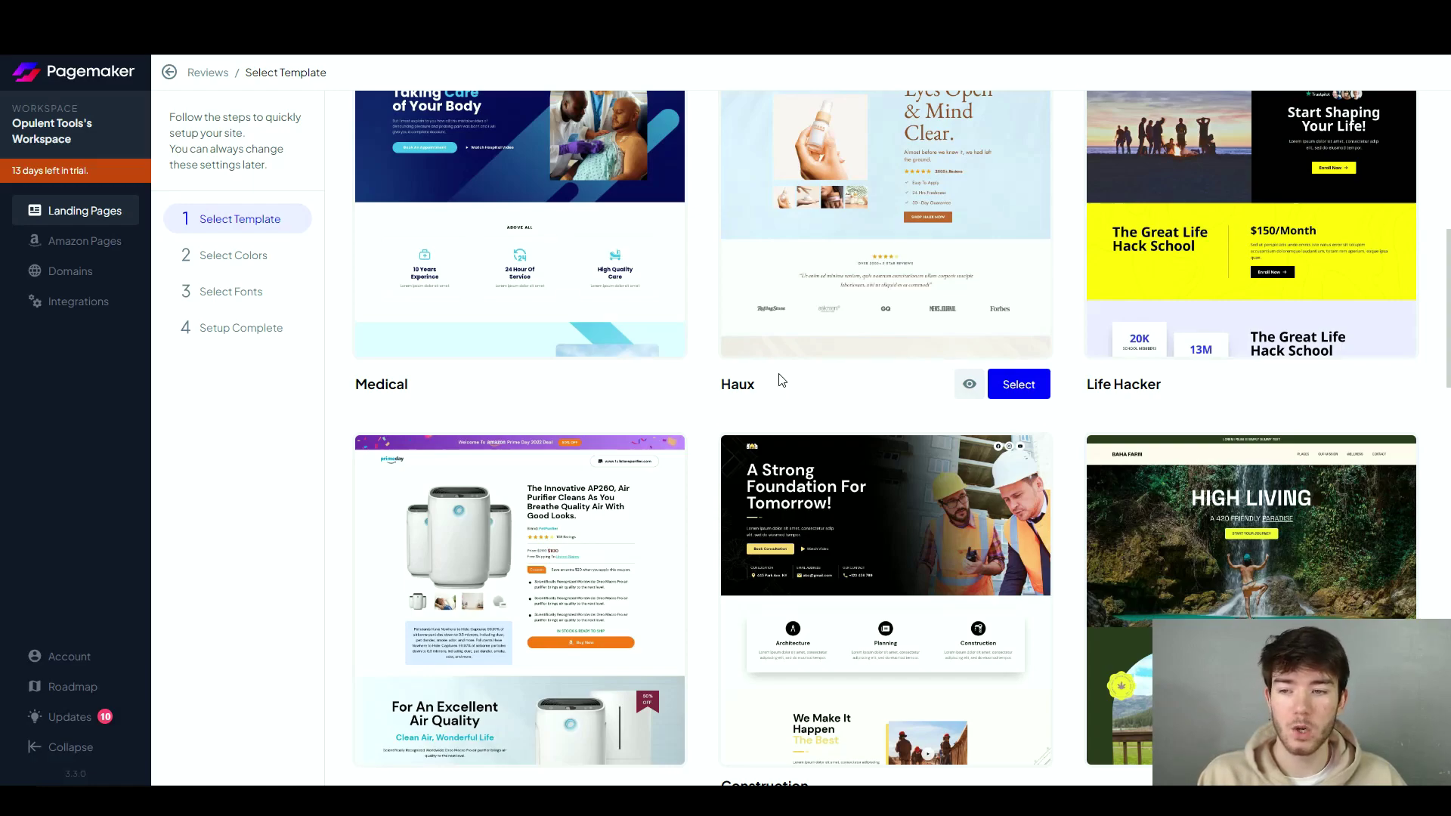
scroll(782, 380, "down", 1)
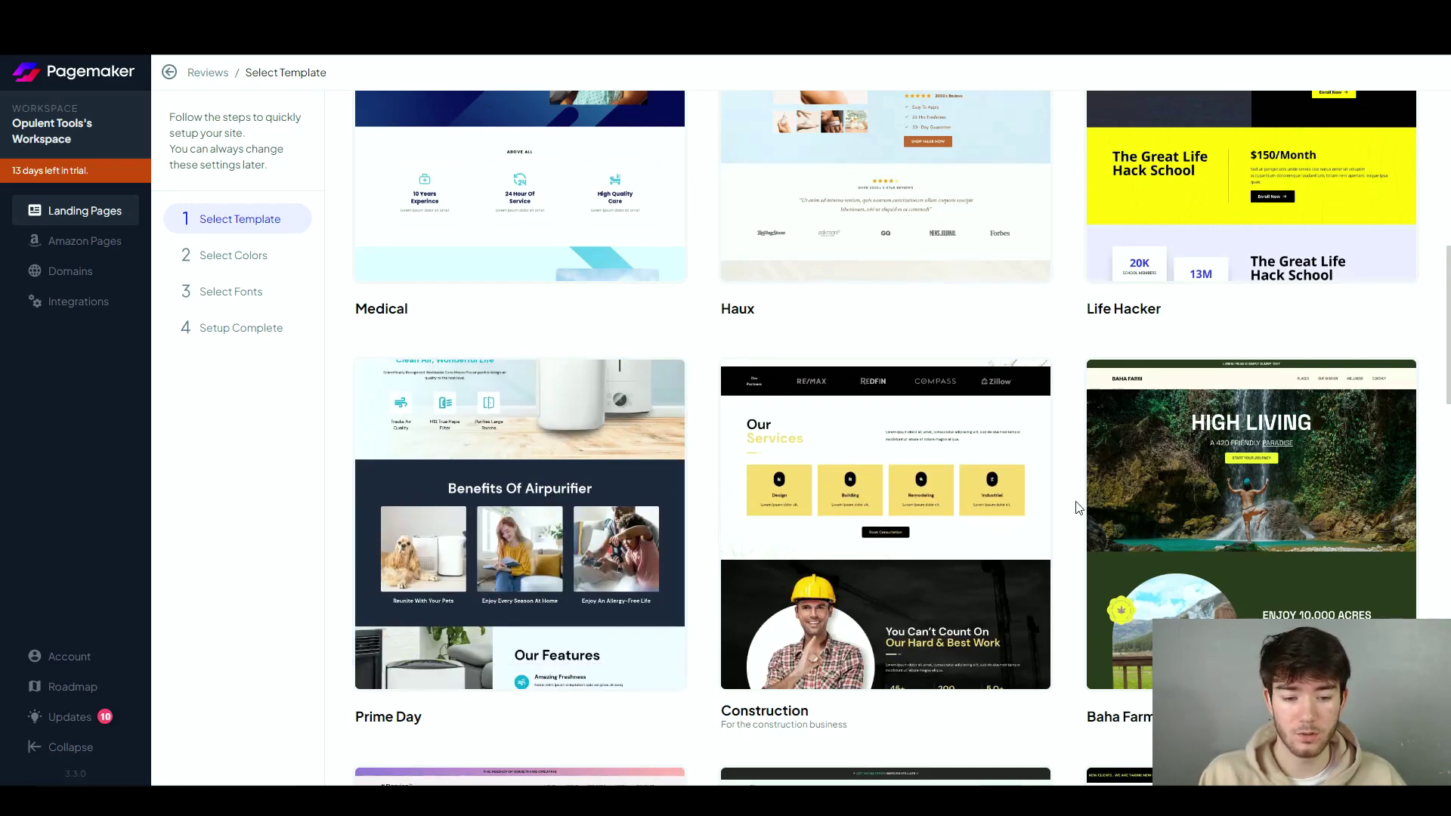
scroll(1078, 502, "down", 4)
mouse_move(637, 421)
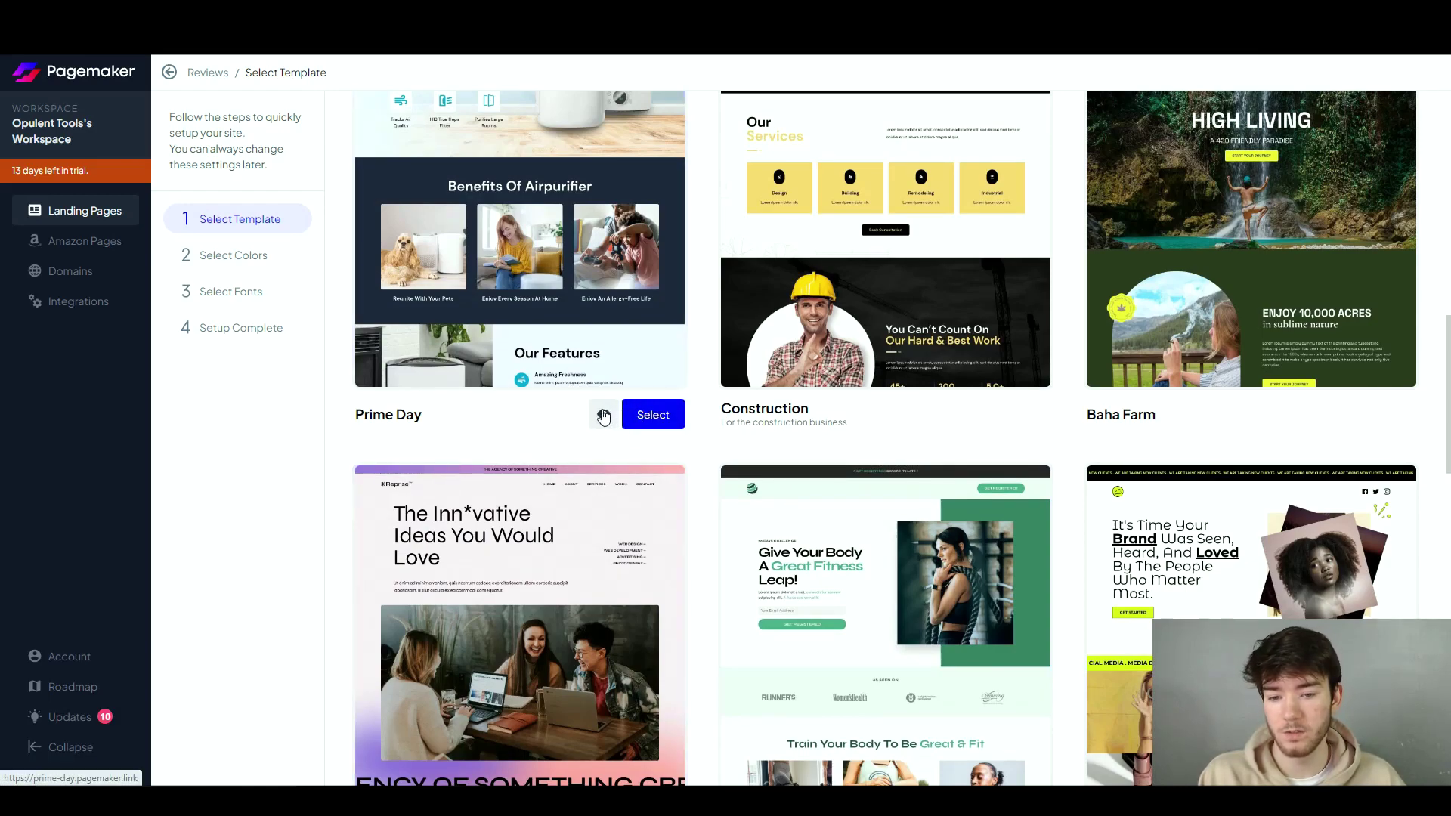
left_click(604, 416)
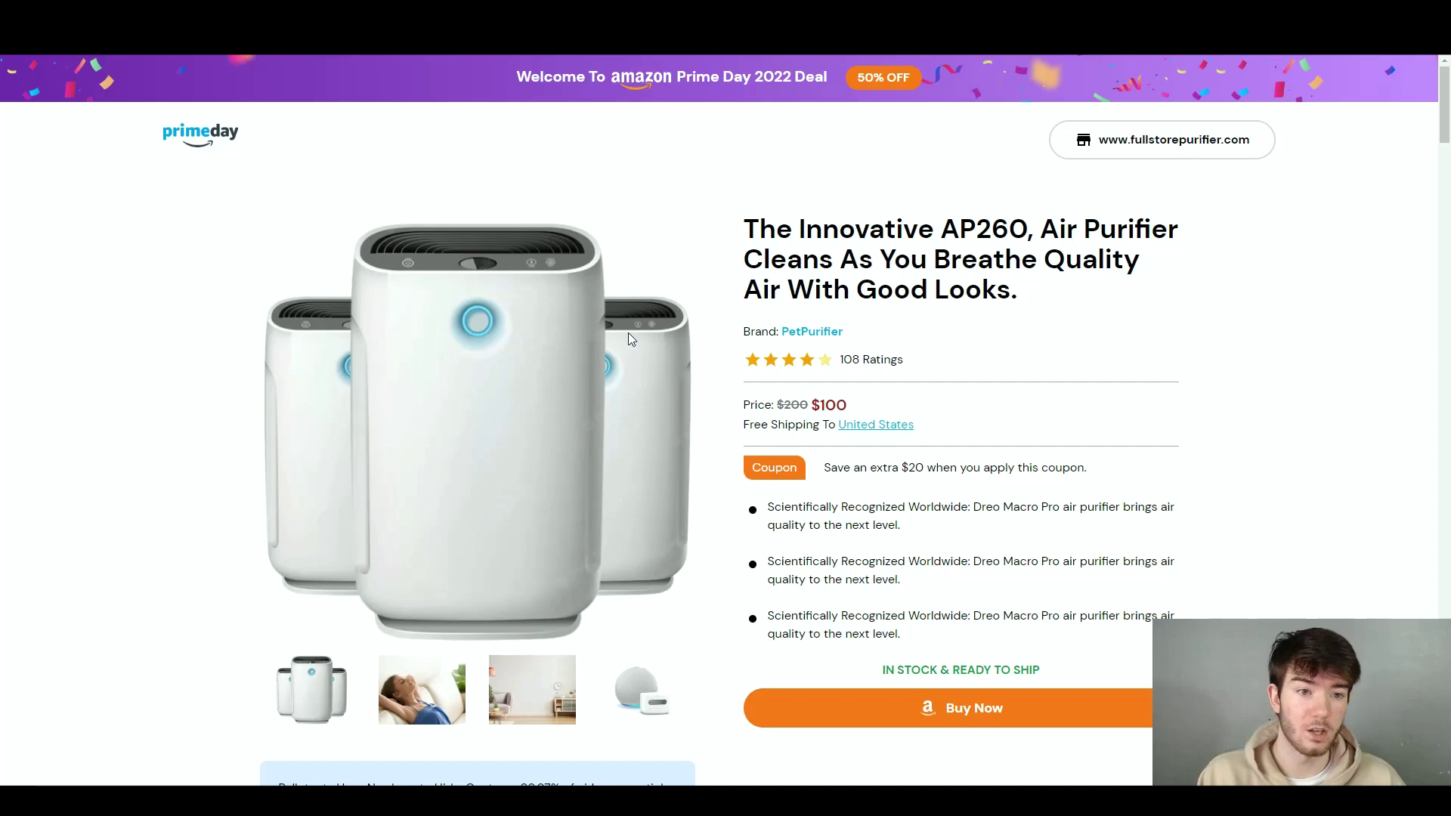
Step: Scroll through the Prime Day preview down to its benefits section
scroll(628, 333, "down", 15)
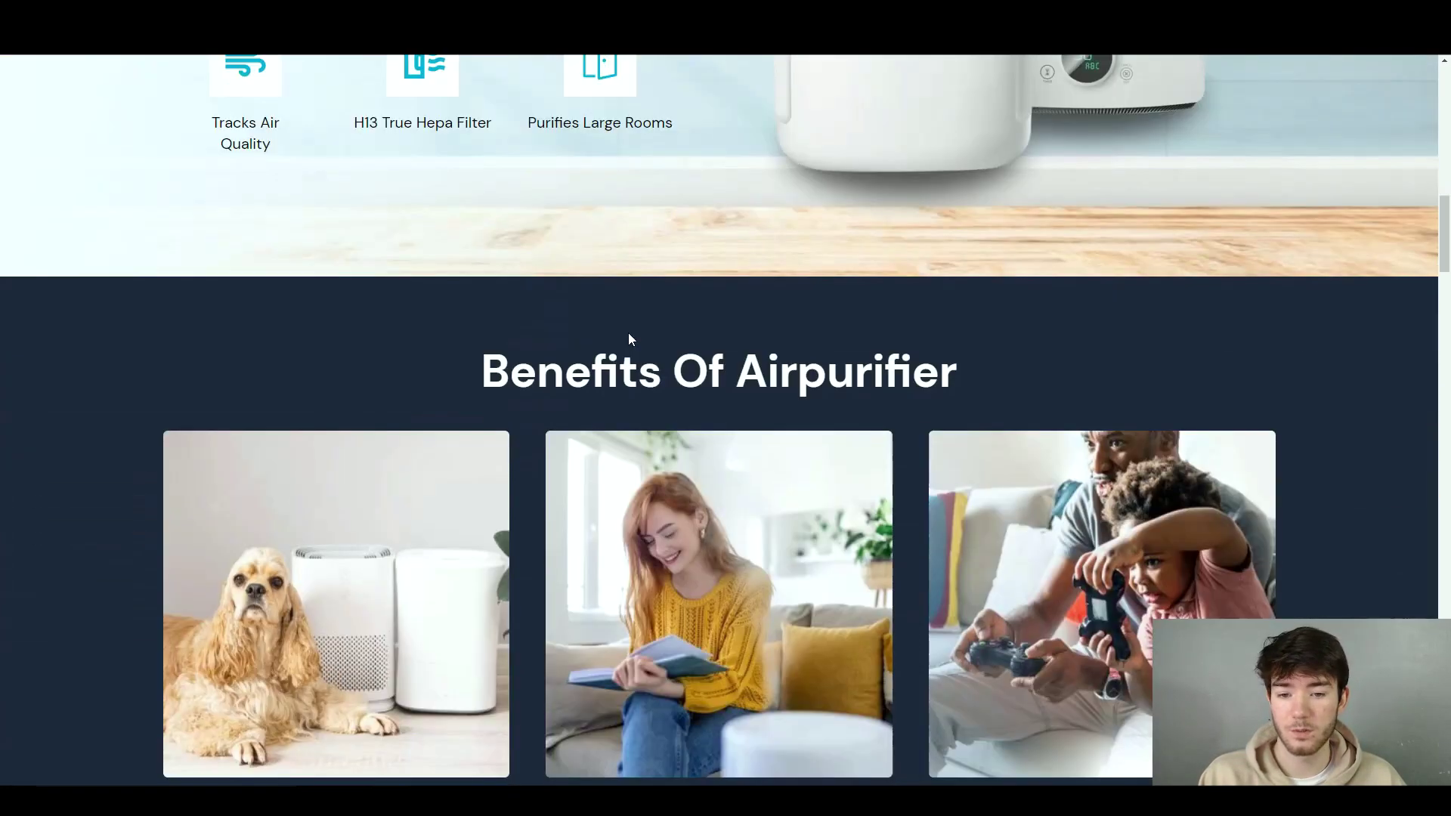
scroll(630, 338, "down", 1)
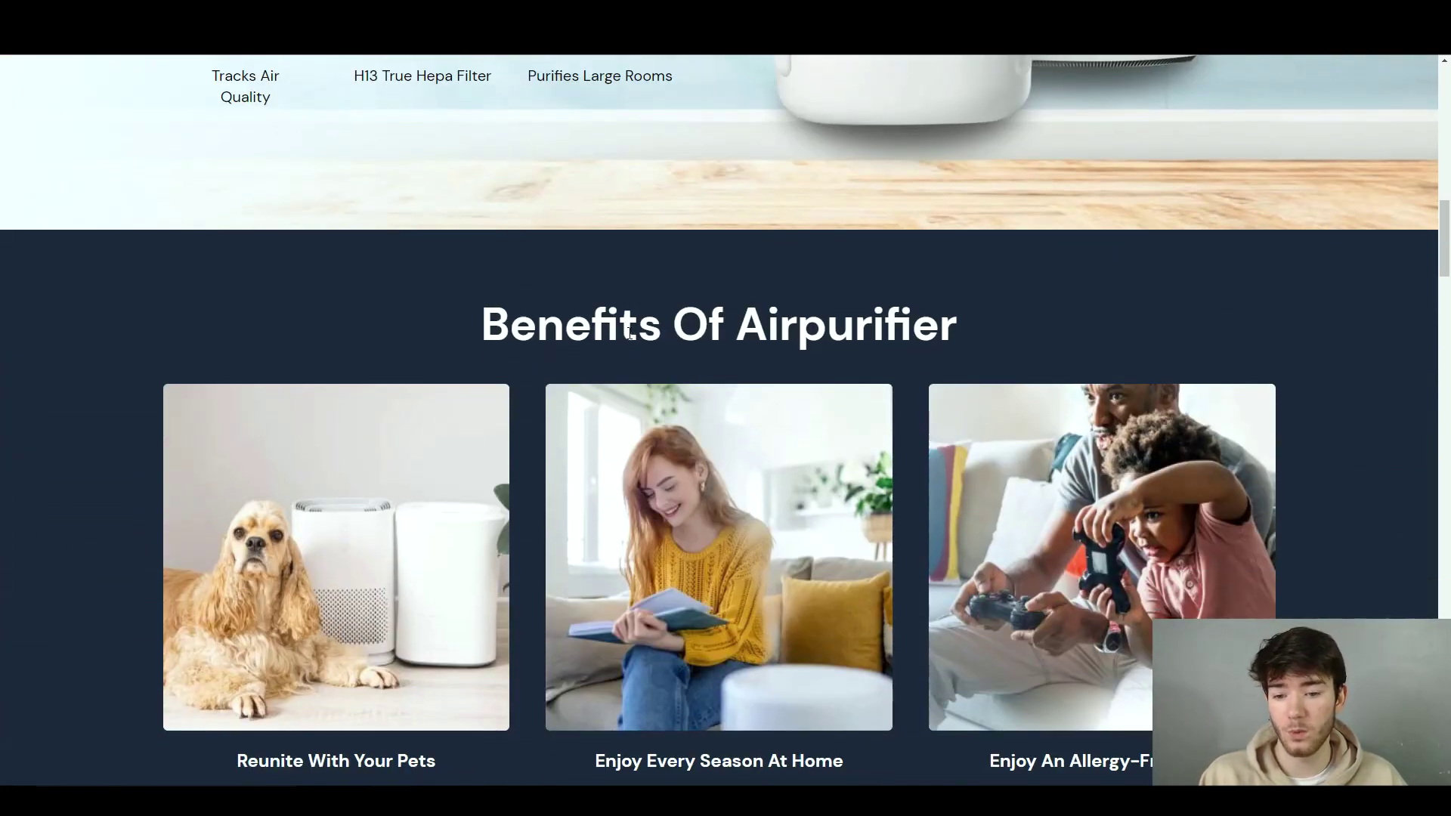
scroll(630, 336, "down", 4)
scroll(630, 336, "down", 4)
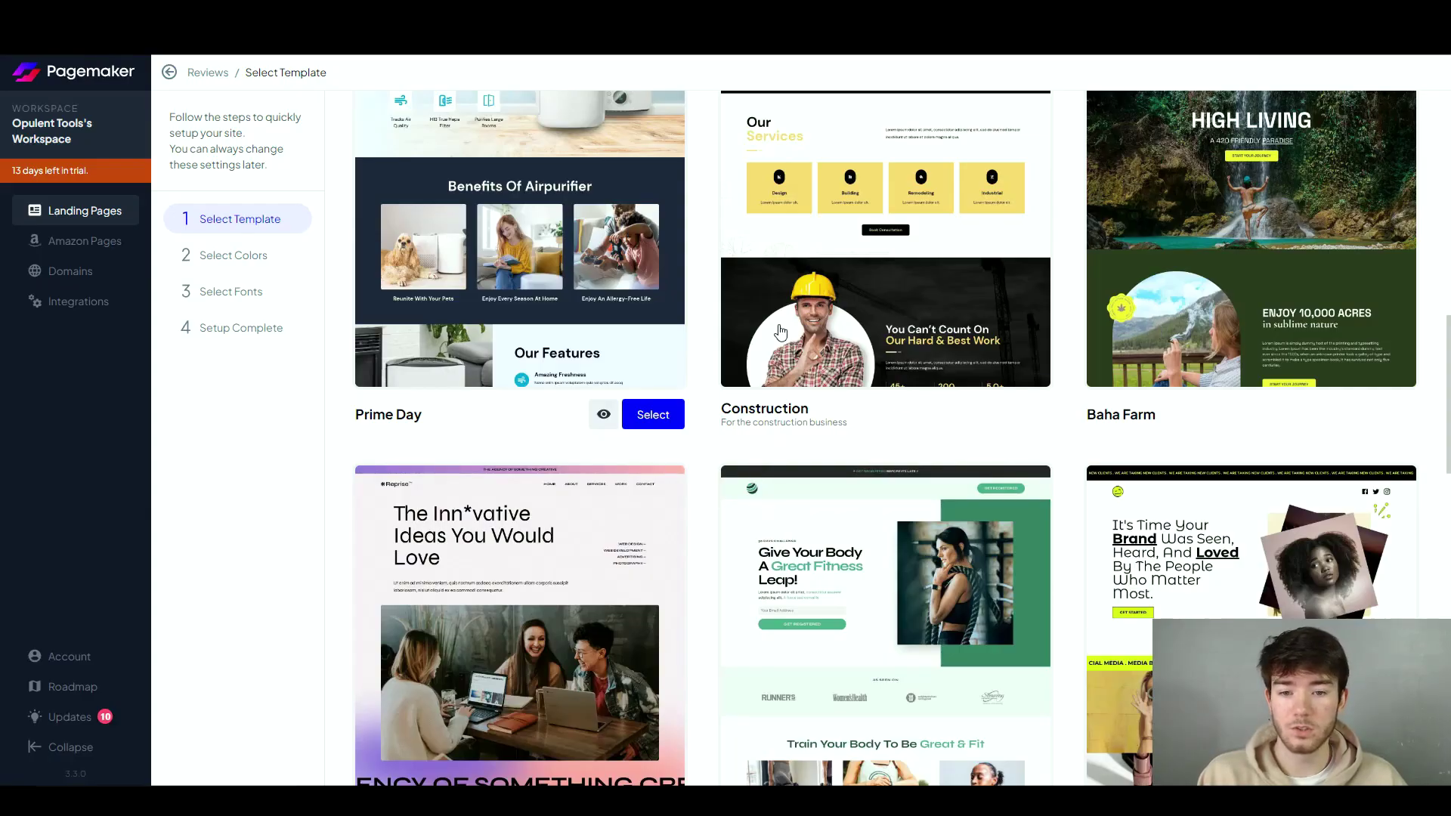
Step: Select the Prime Day template for the Reviews site
scroll(696, 541, "down", 2)
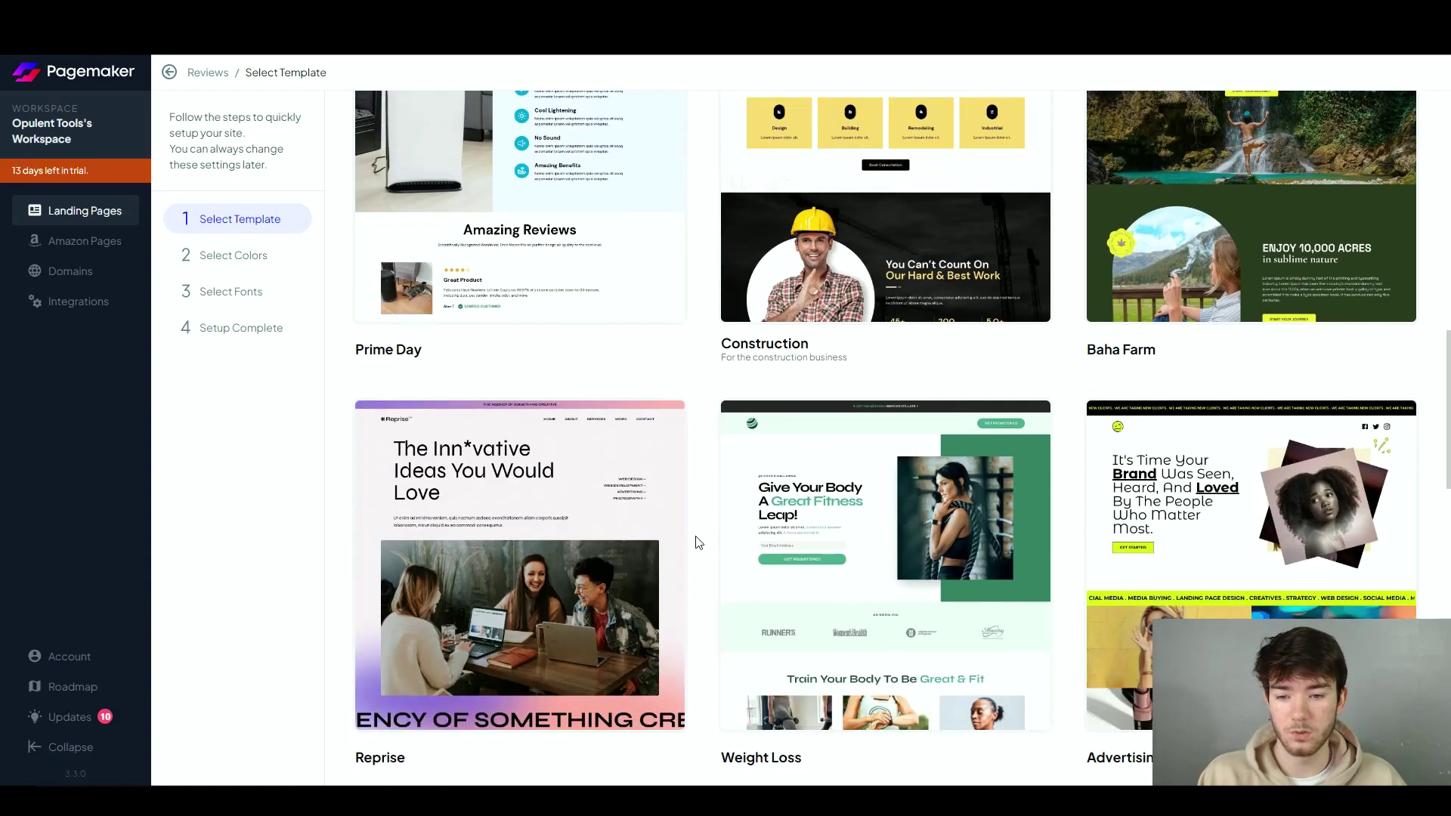
scroll(736, 513, "up", 2)
mouse_move(627, 383)
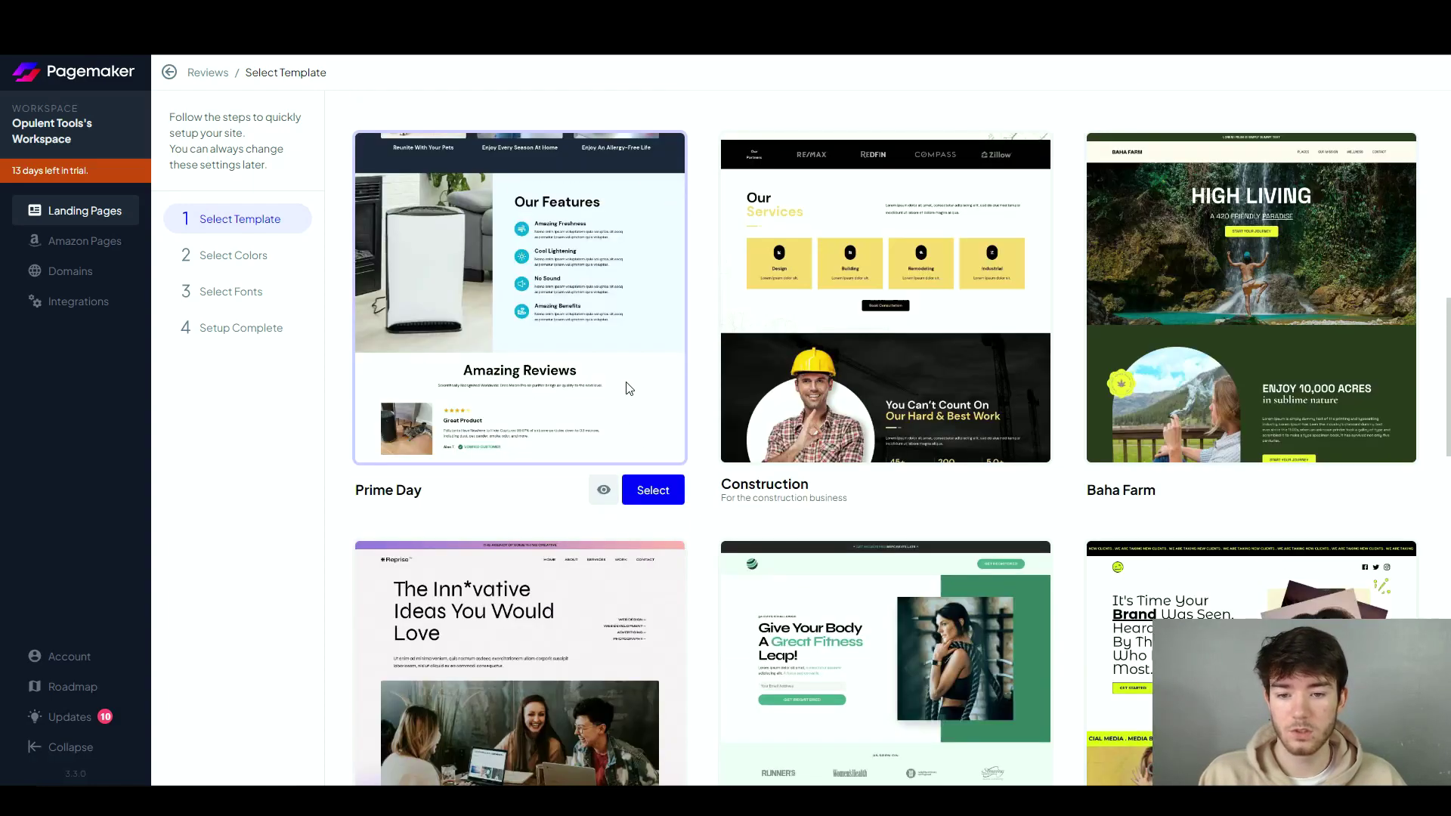
left_click(662, 491)
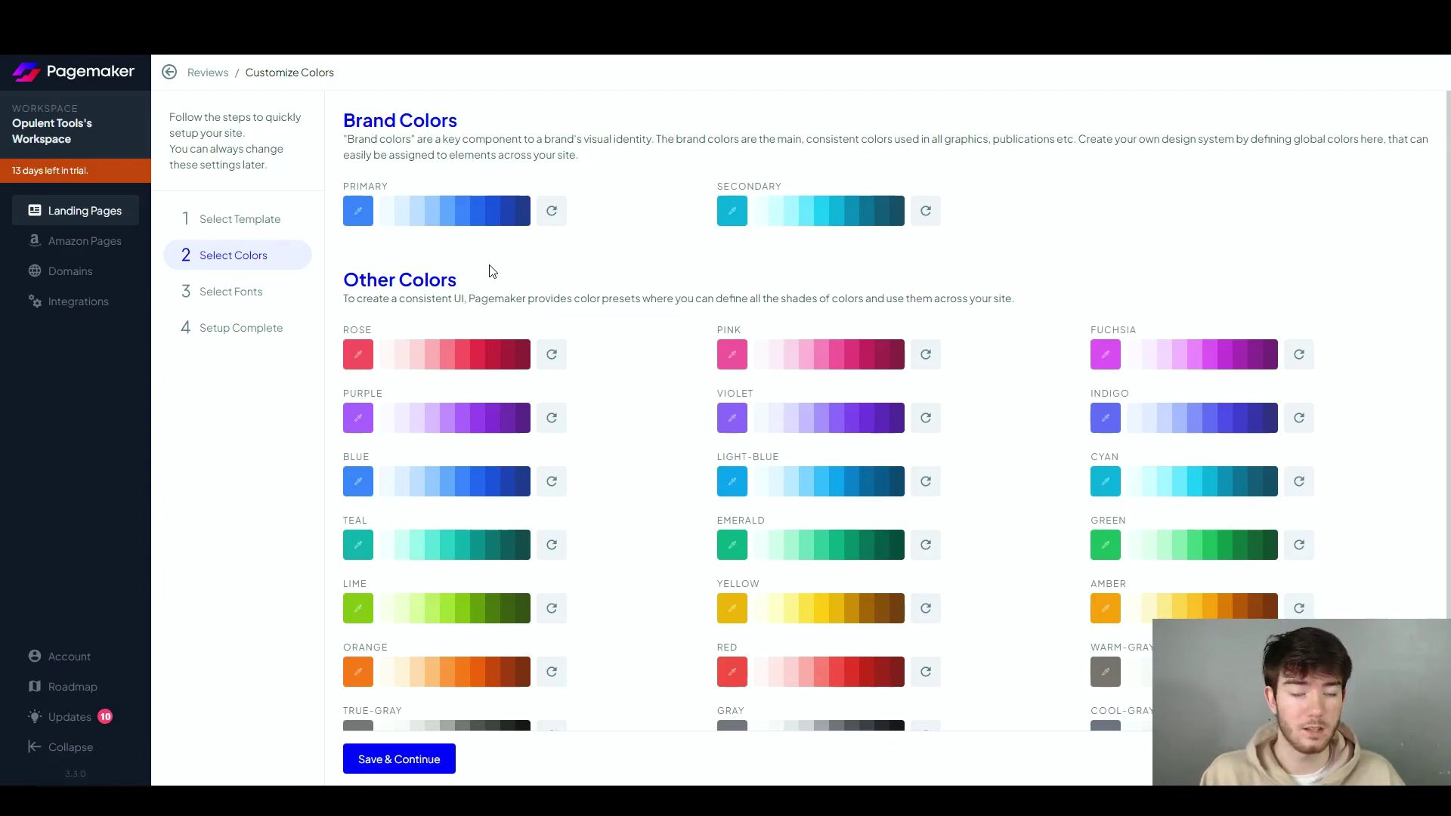
Step: Lighten the primary swatch, set the secondary swatch to green, and save the colours
left_click(358, 210)
left_click_drag(450, 239, 407, 230)
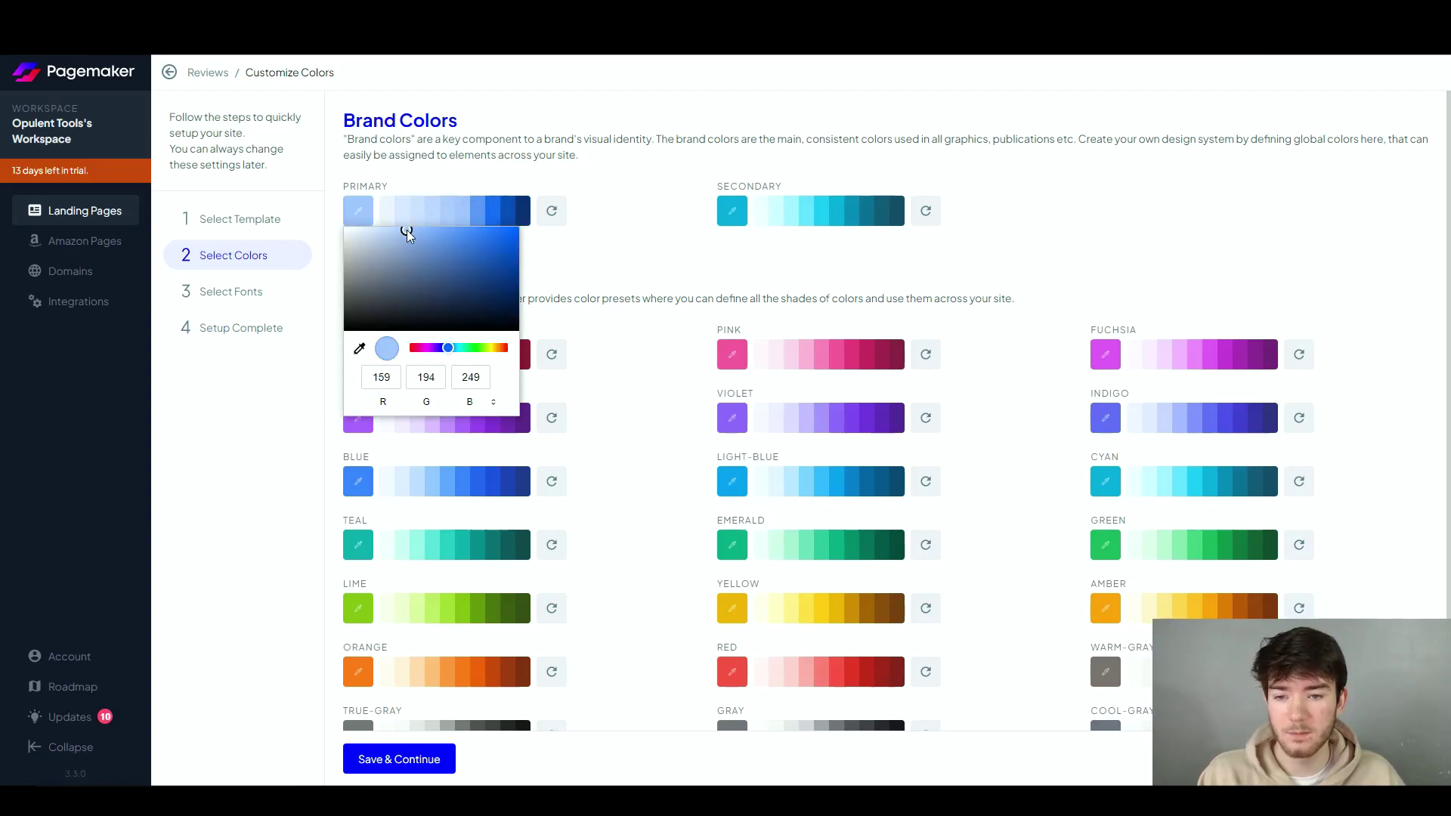
left_click(732, 211)
left_click(802, 234)
left_click(687, 217)
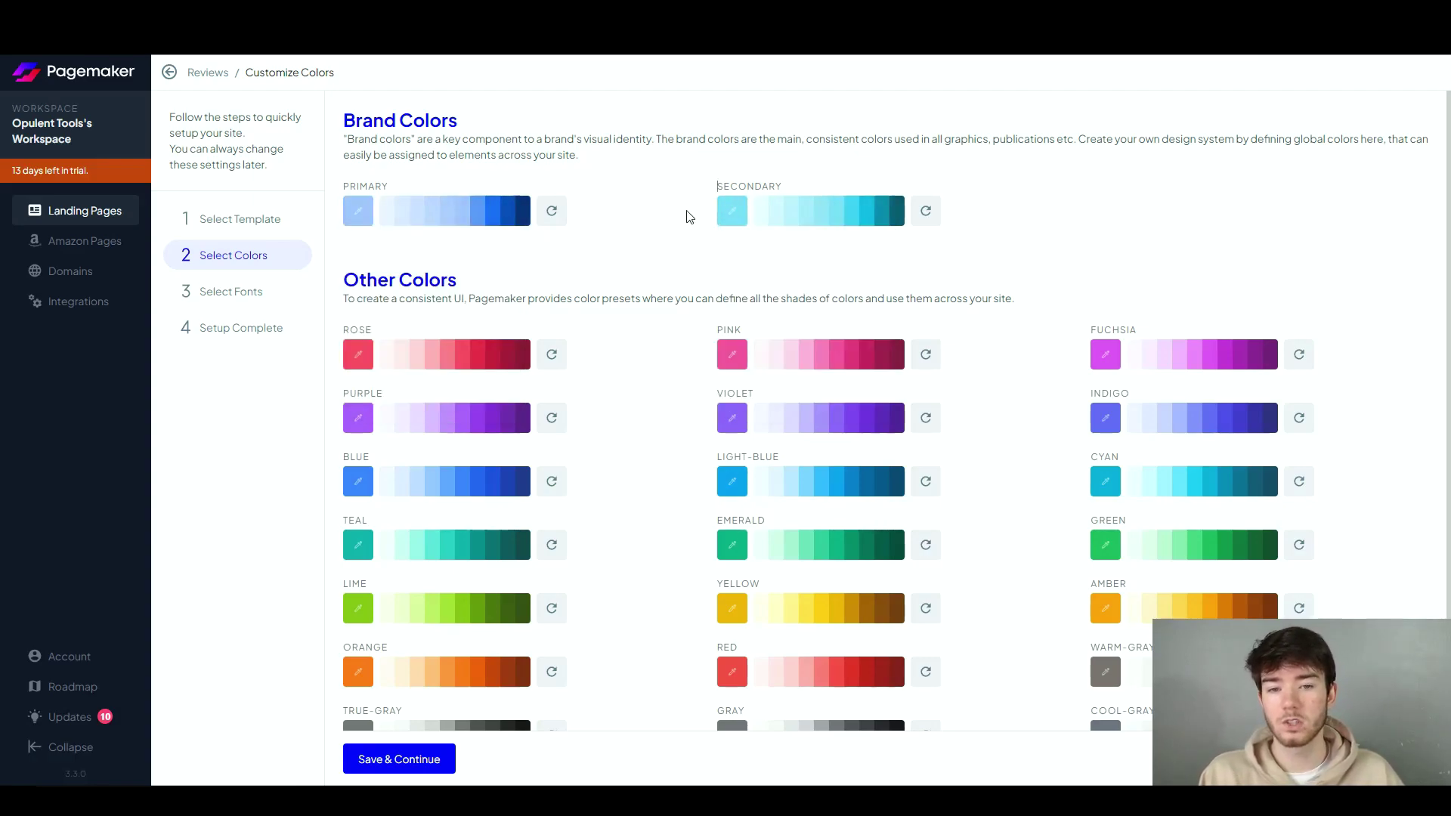
left_click(731, 214)
left_click(856, 348)
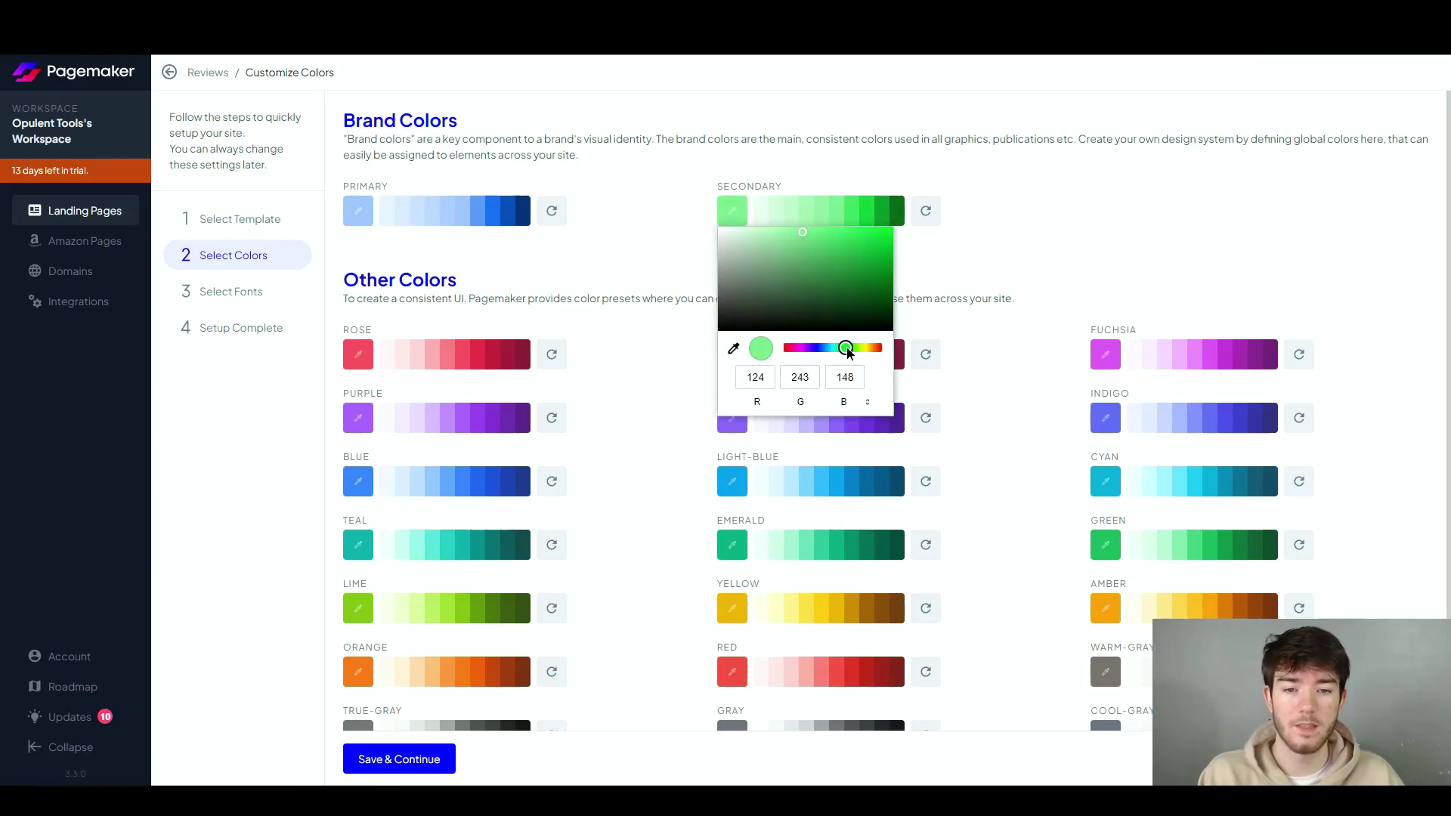
left_click(1005, 256)
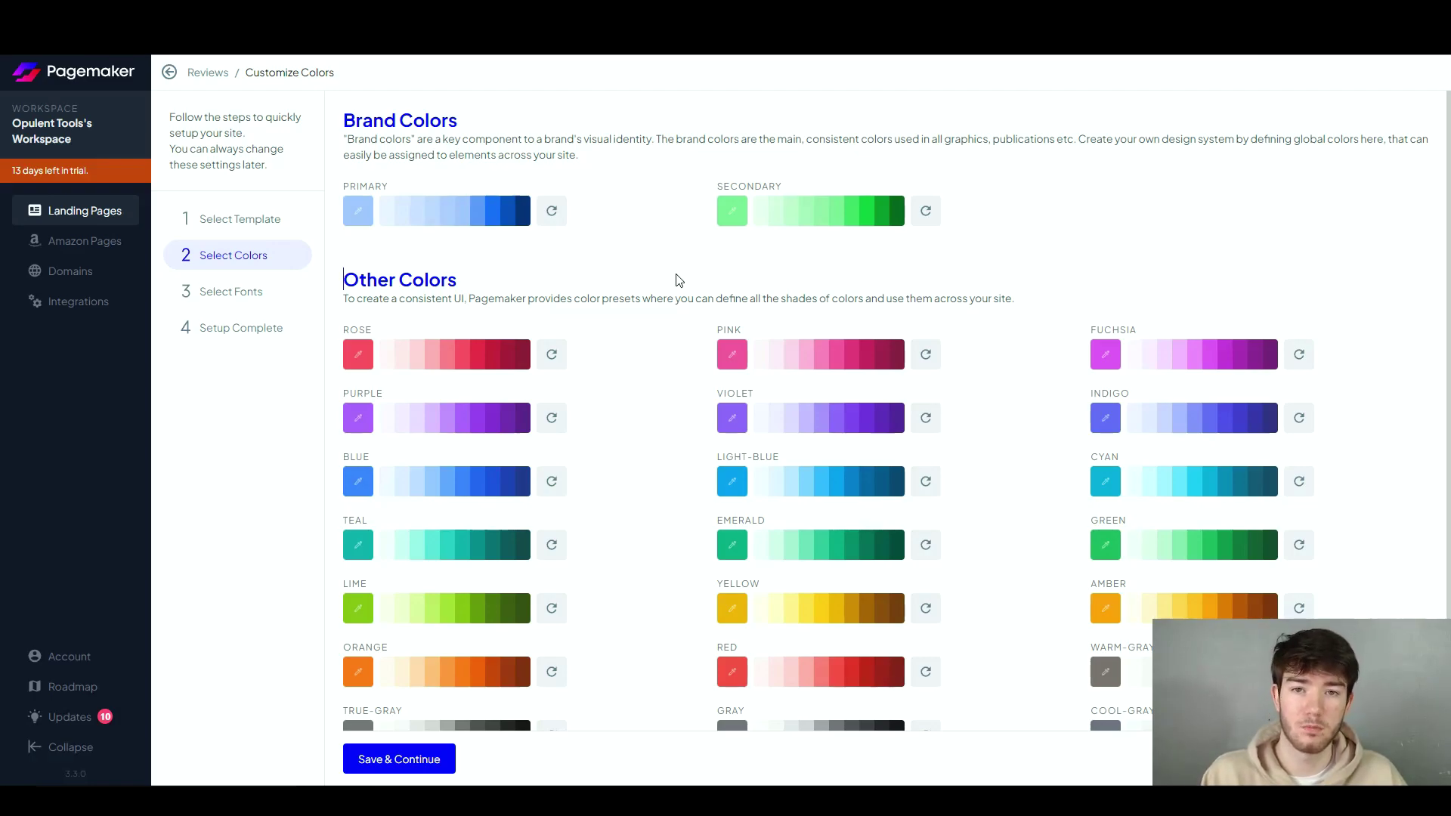
left_click(448, 762)
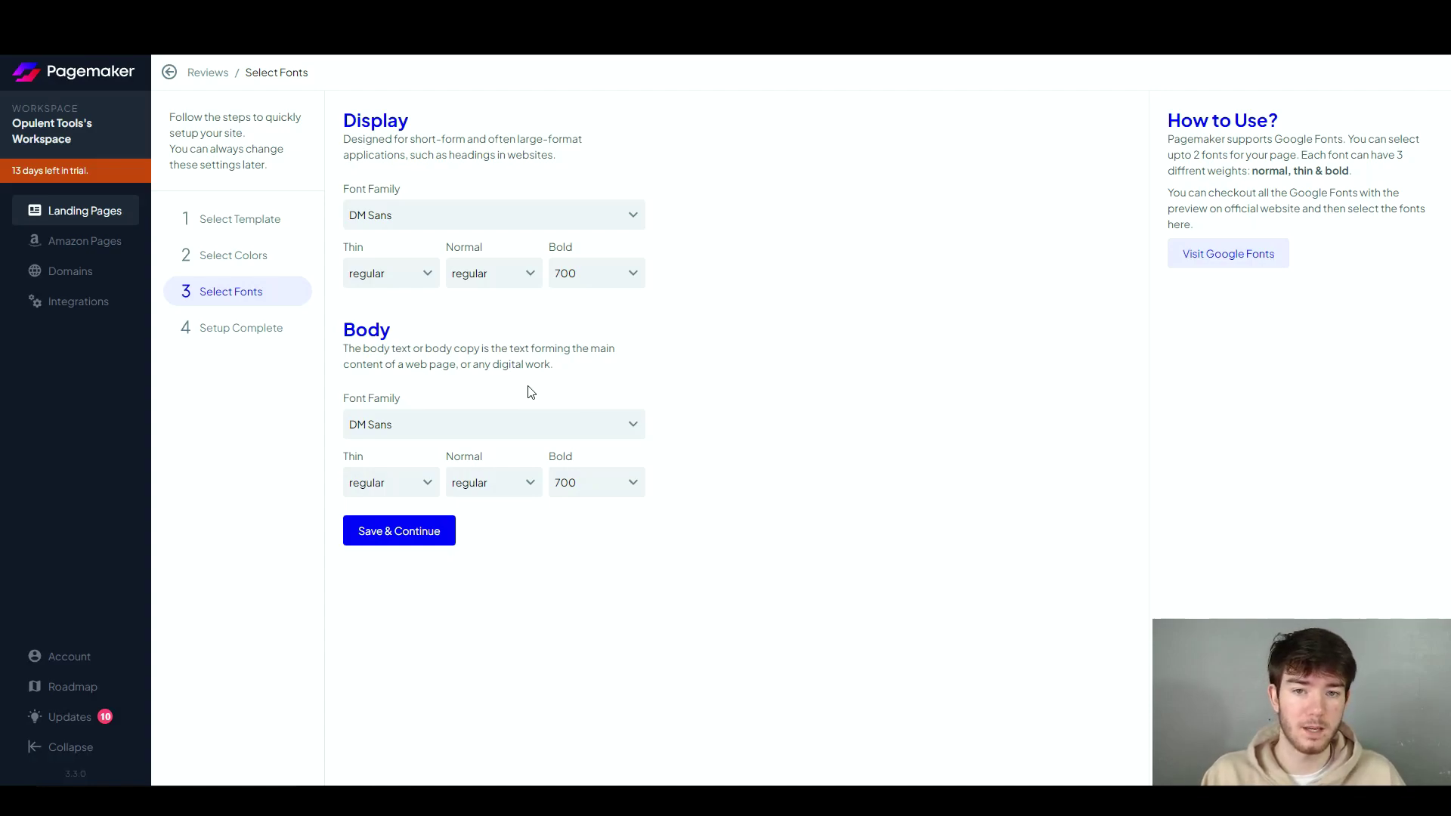
Step: Make Coustard the display font with a 900 bold weight and save the fonts
left_click(445, 214)
key("Escape")
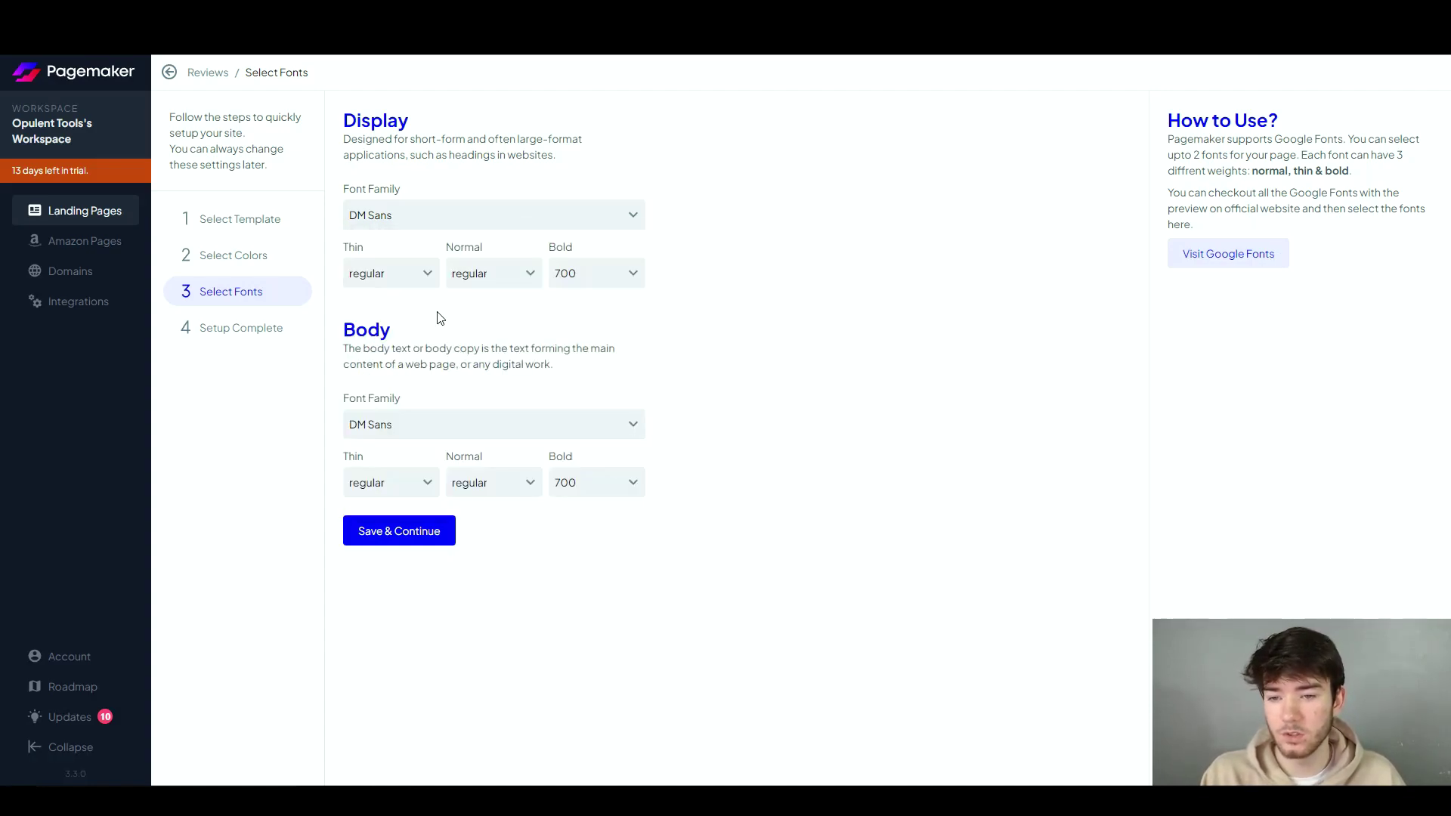
left_click(443, 216)
left_click(678, 370)
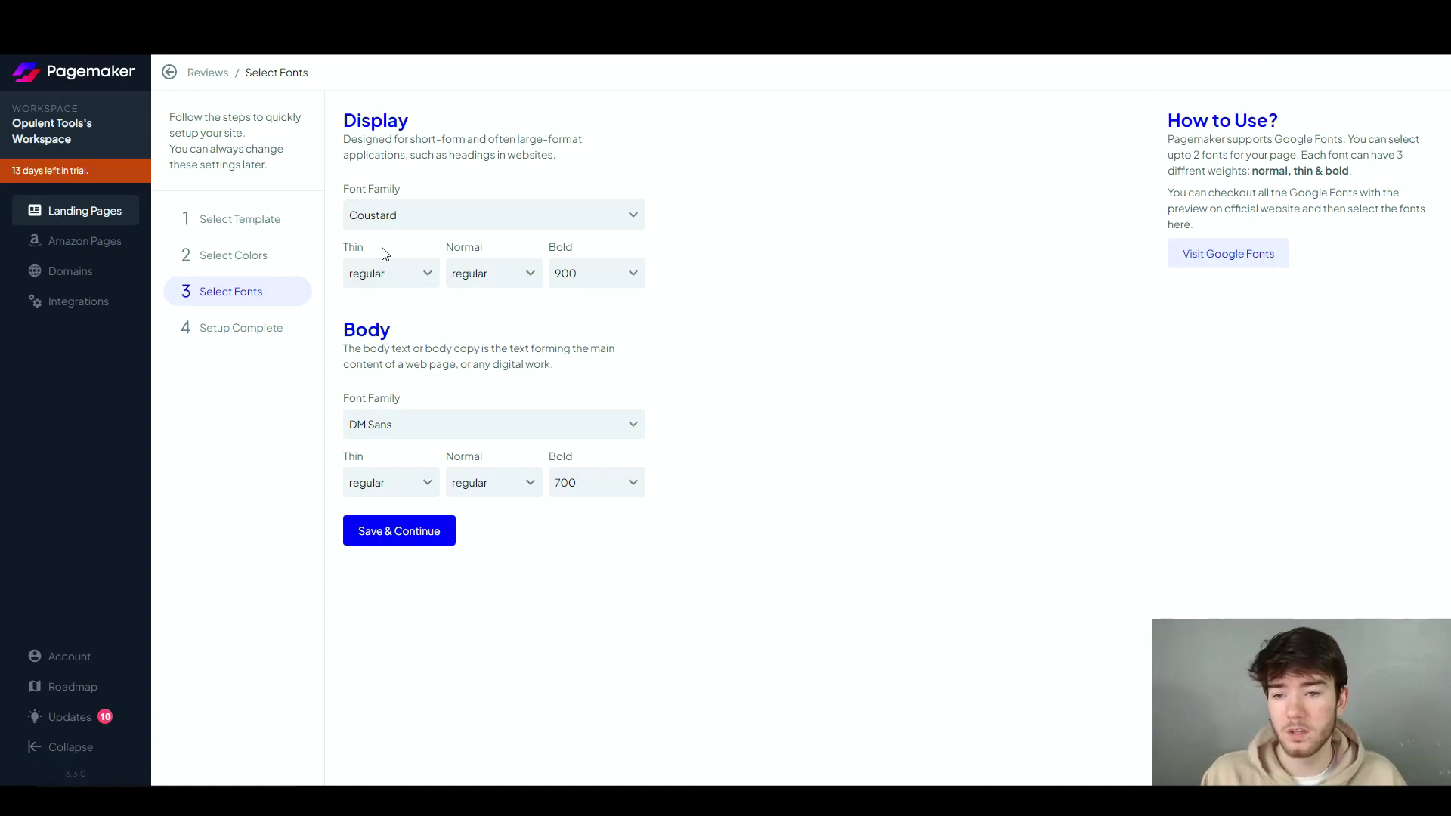
left_click(425, 537)
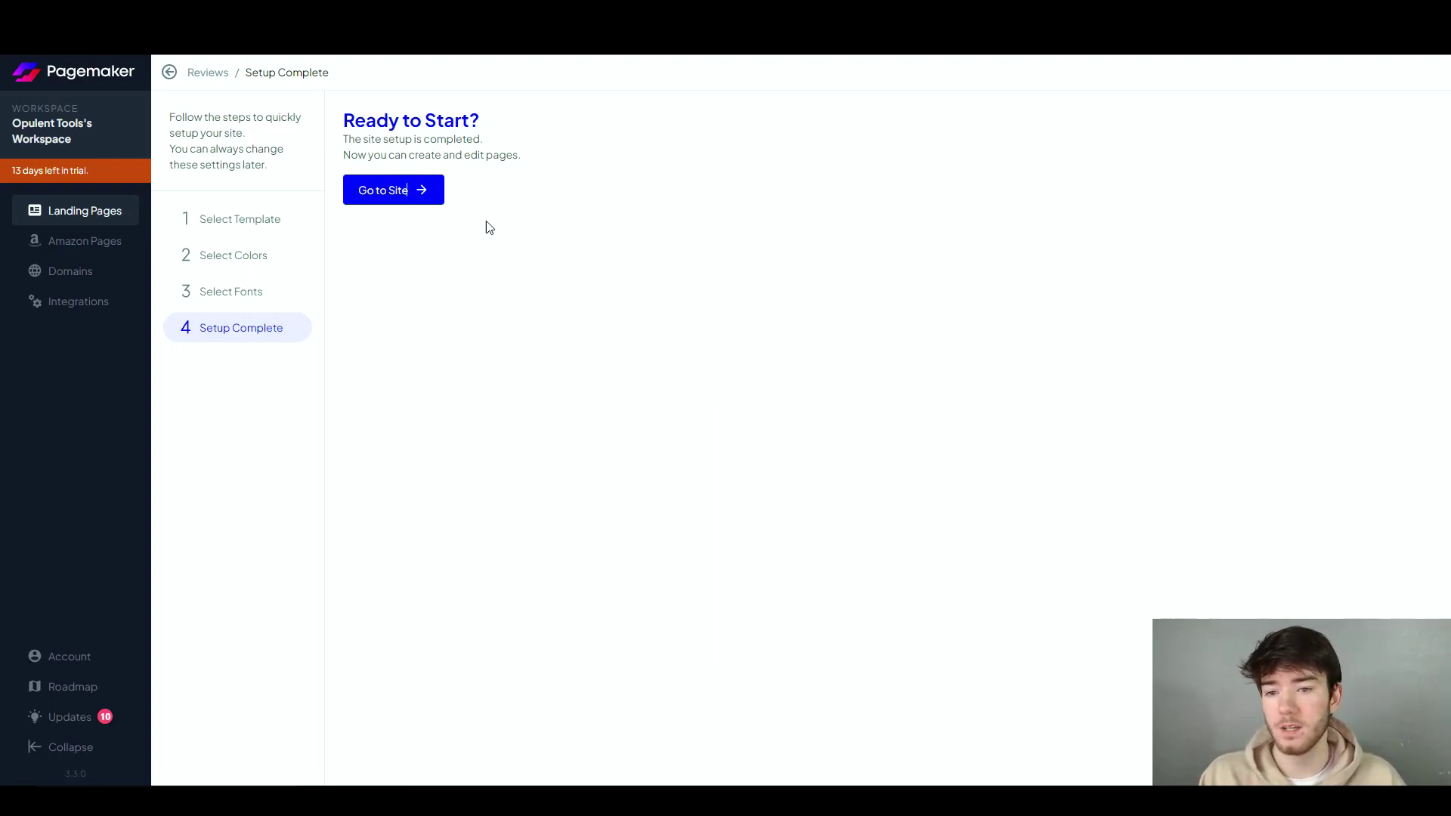
Step: Open the finished Reviews site and return to its list of pages
left_click(401, 200)
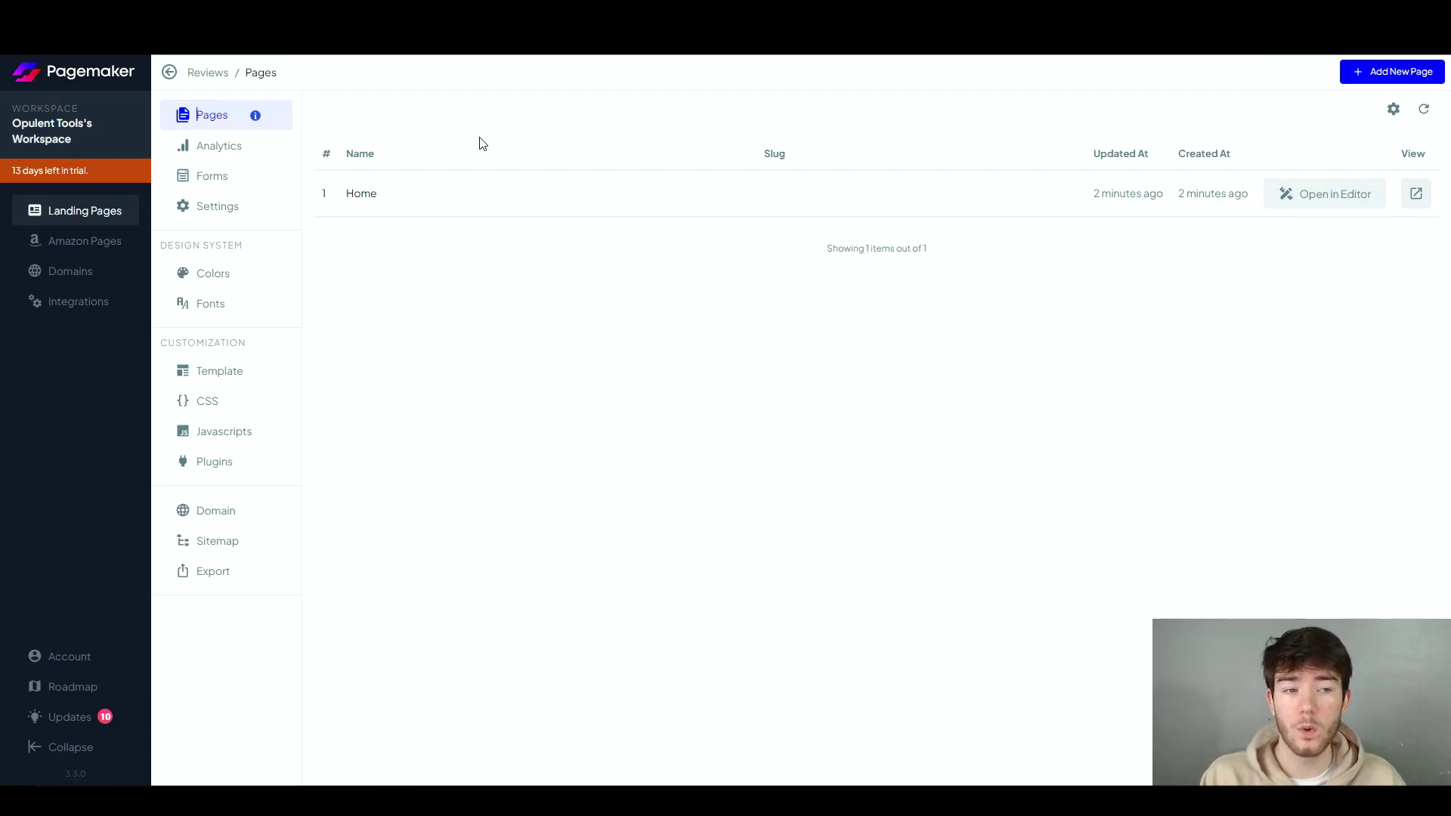
left_click(1389, 71)
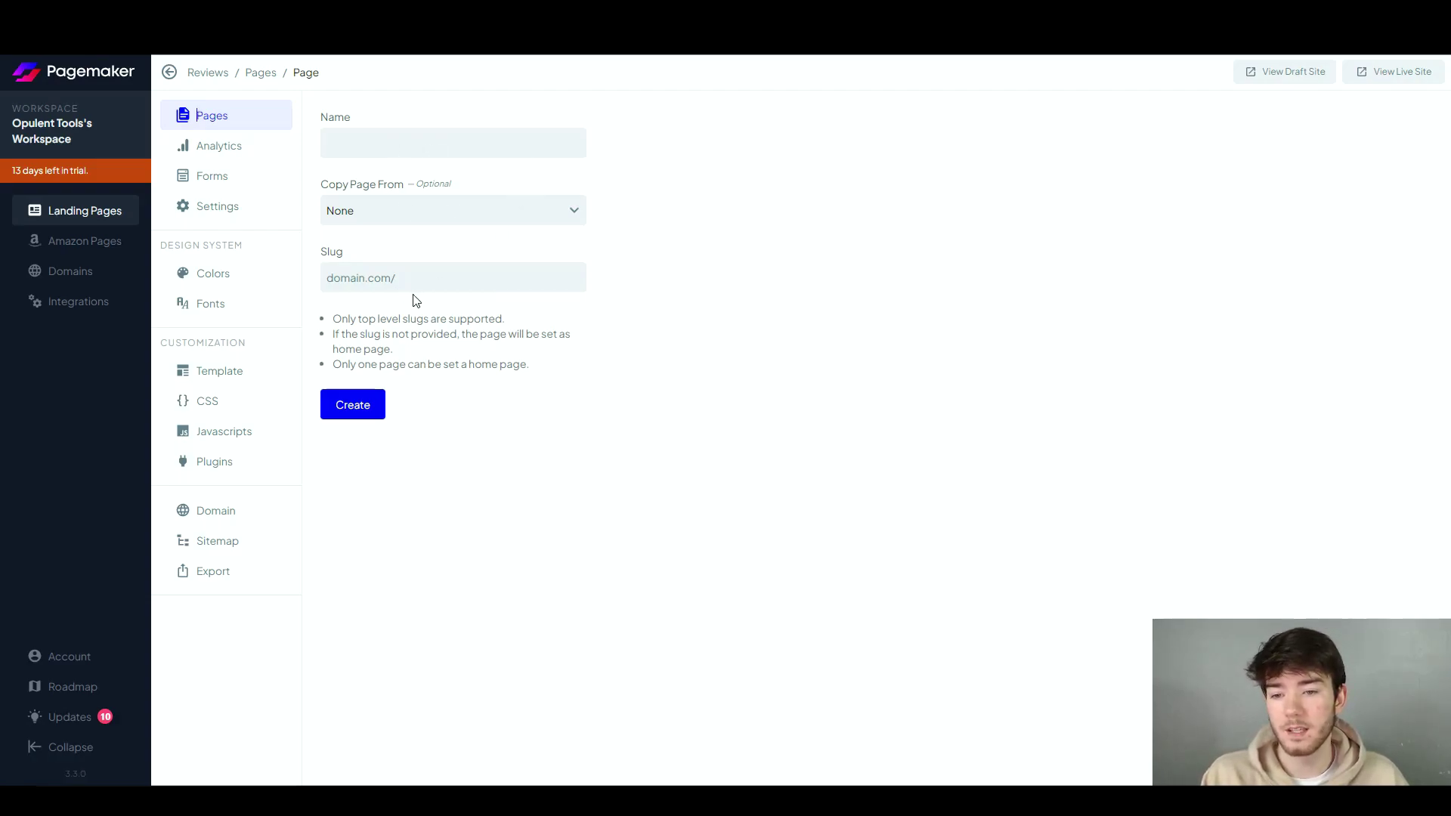
left_click(243, 149)
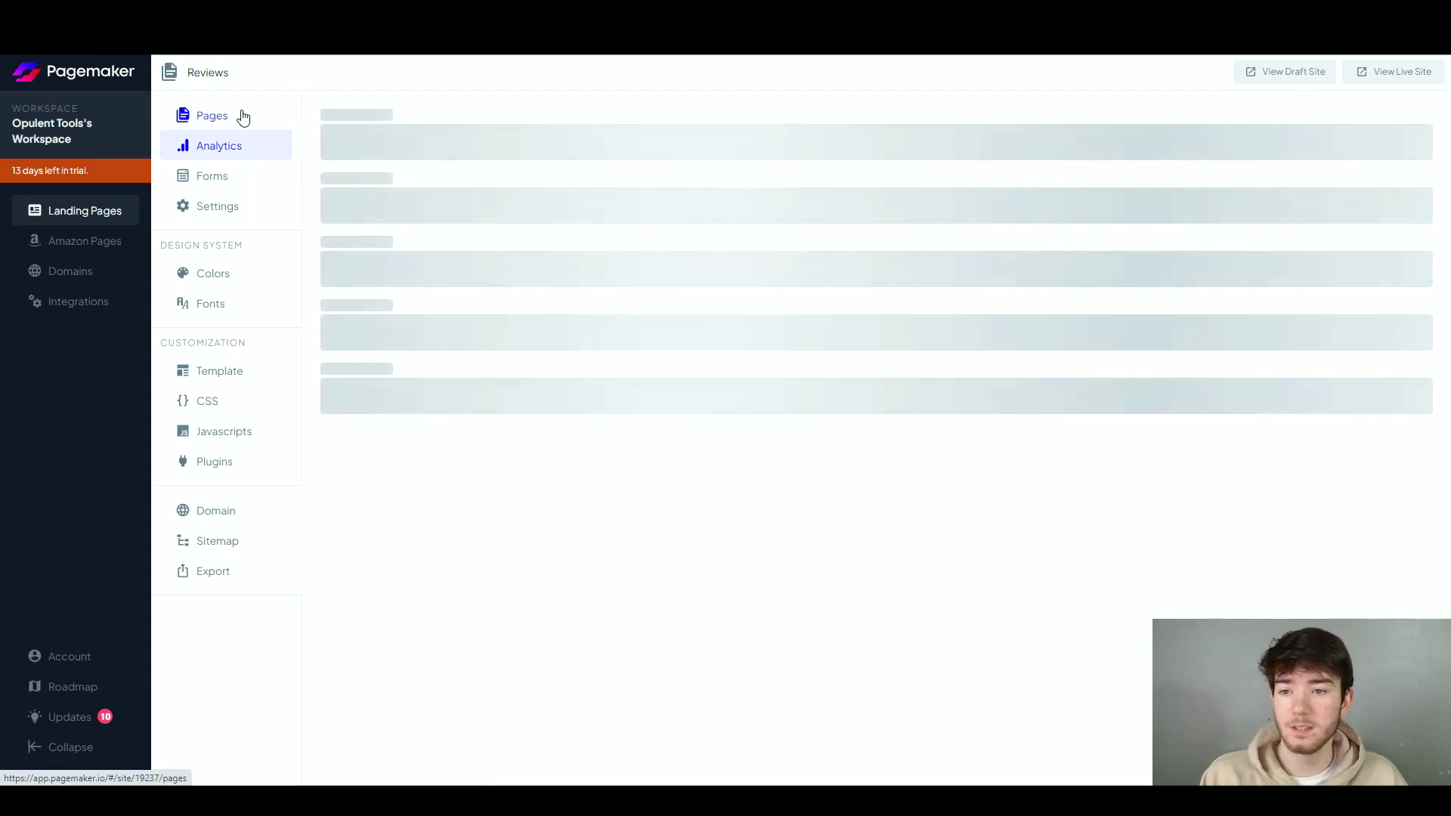
left_click(242, 115)
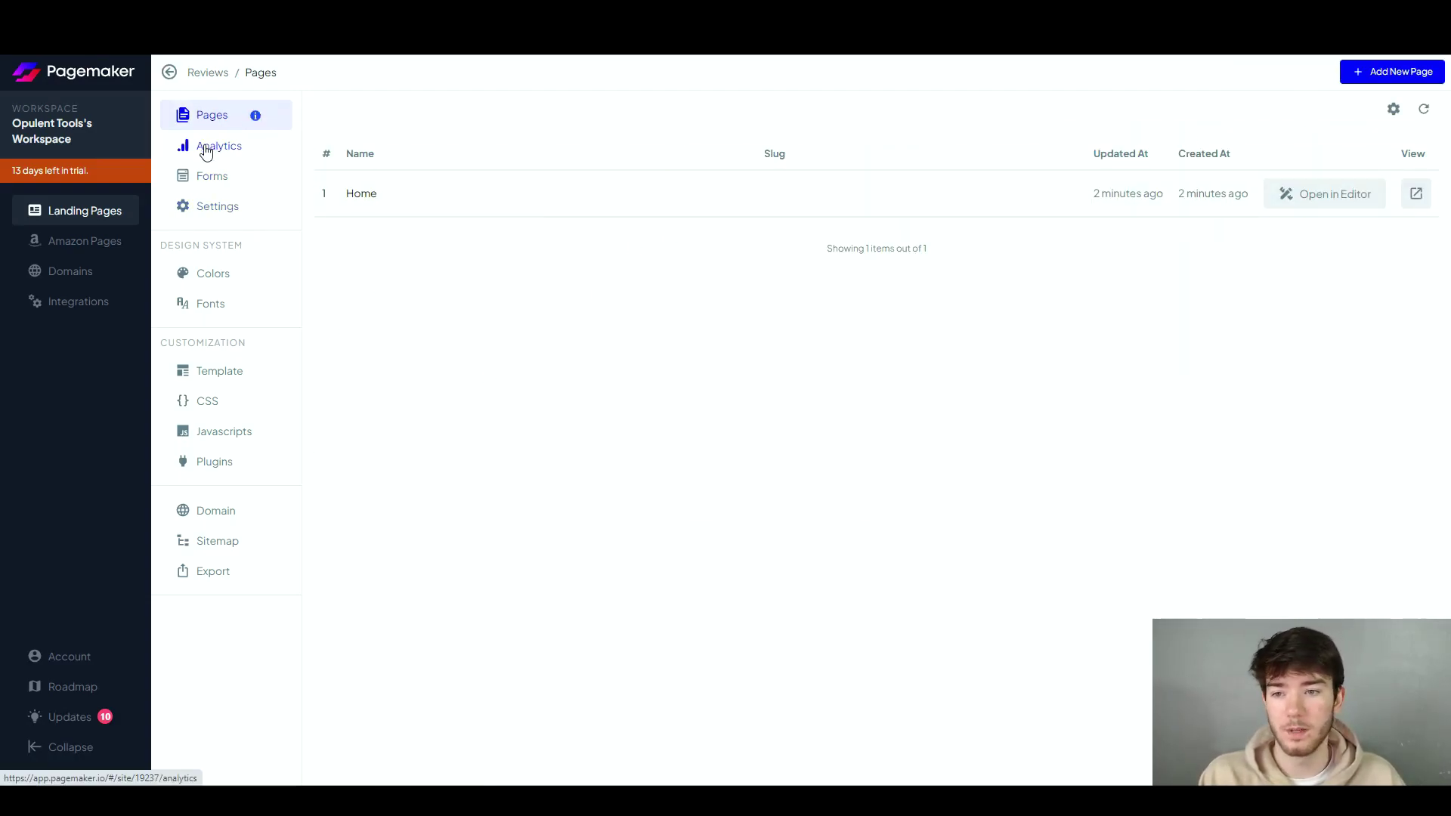
Step: Create a new page named Reviews2, then view the site's Analytics
left_click(1394, 71)
left_click(425, 145)
type("Reviews2")
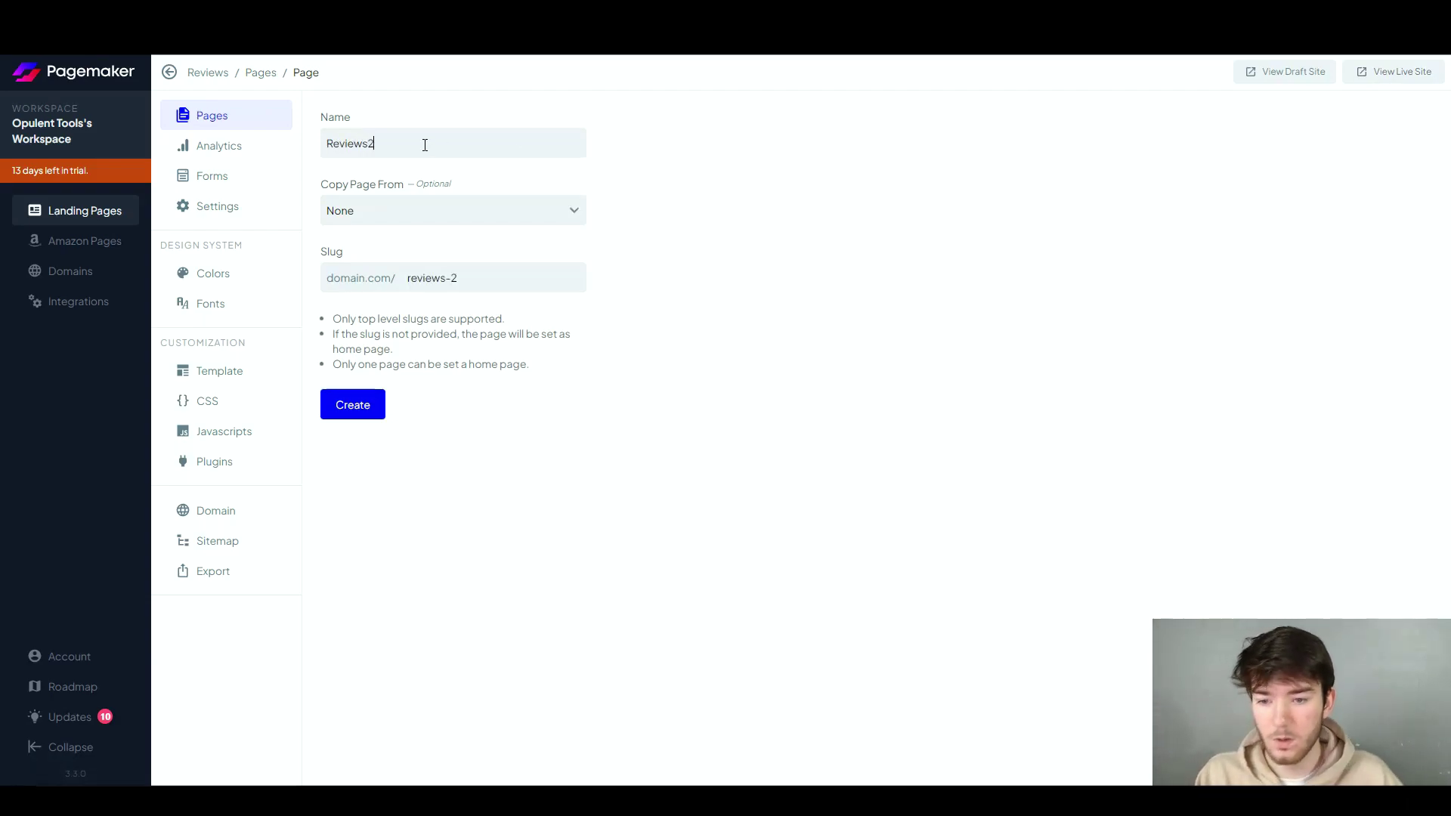
left_click(378, 408)
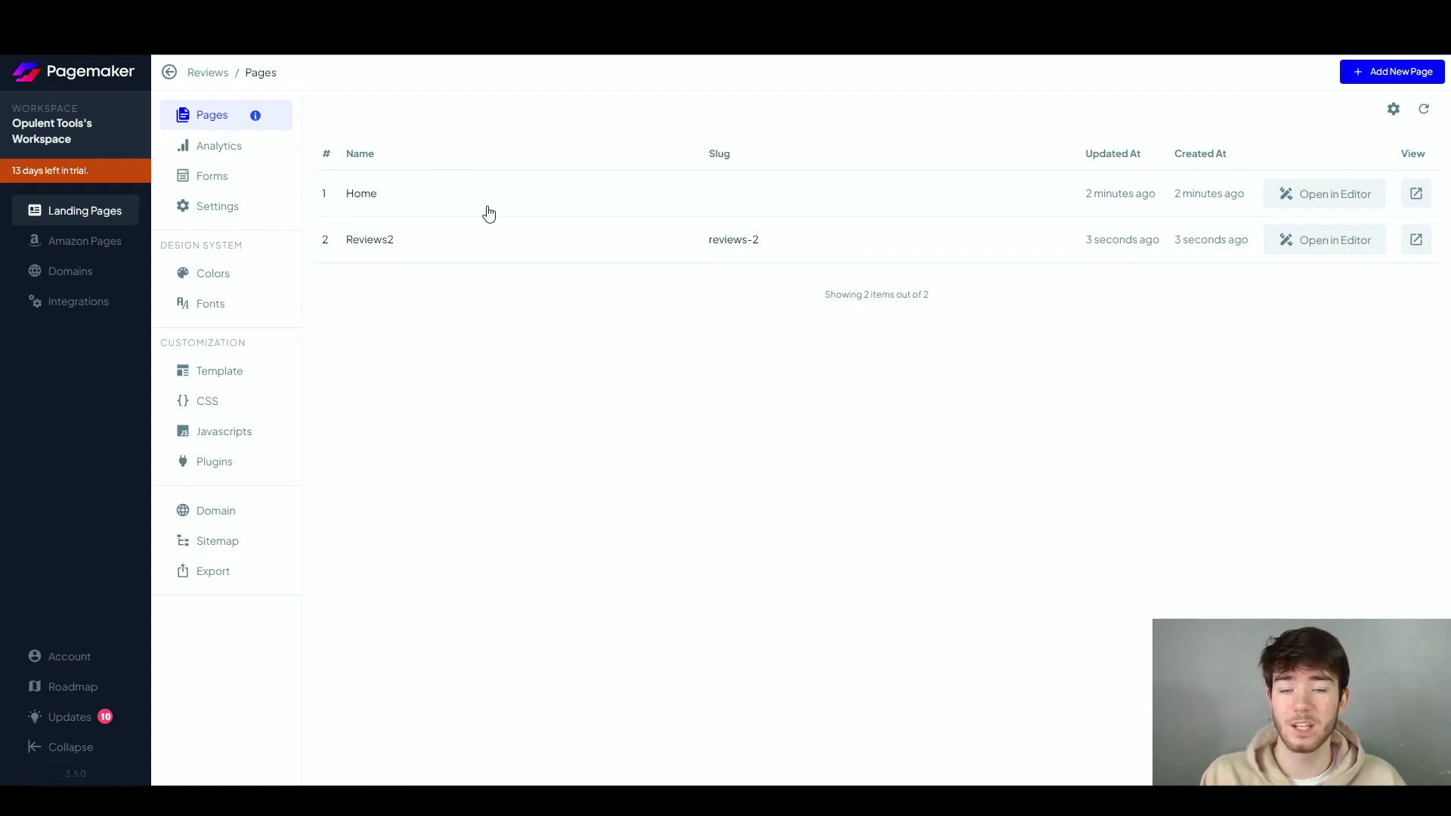
left_click(218, 151)
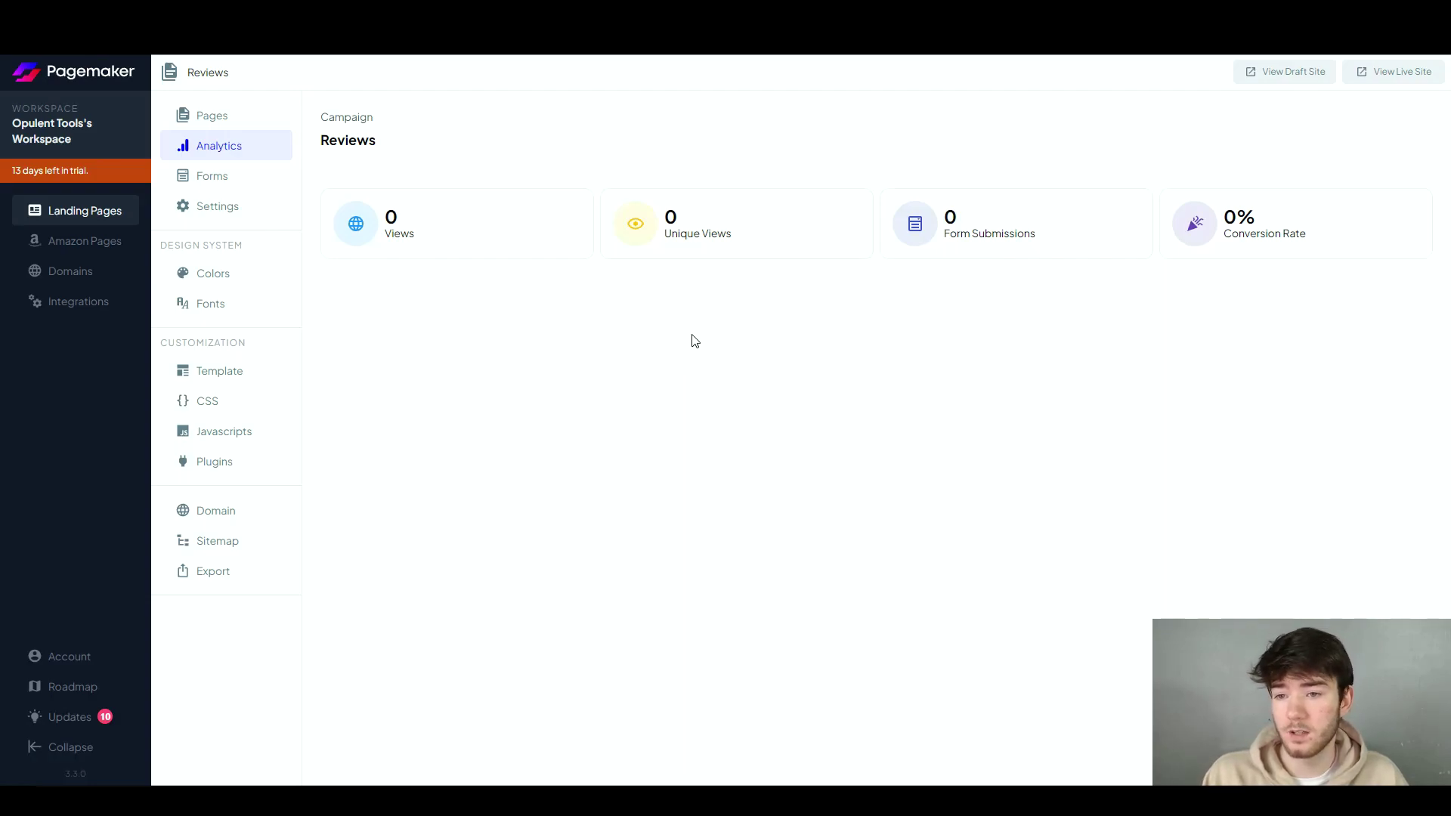
Step: Look through the site's Forms, Settings, Colors and Fonts pages
left_click(248, 180)
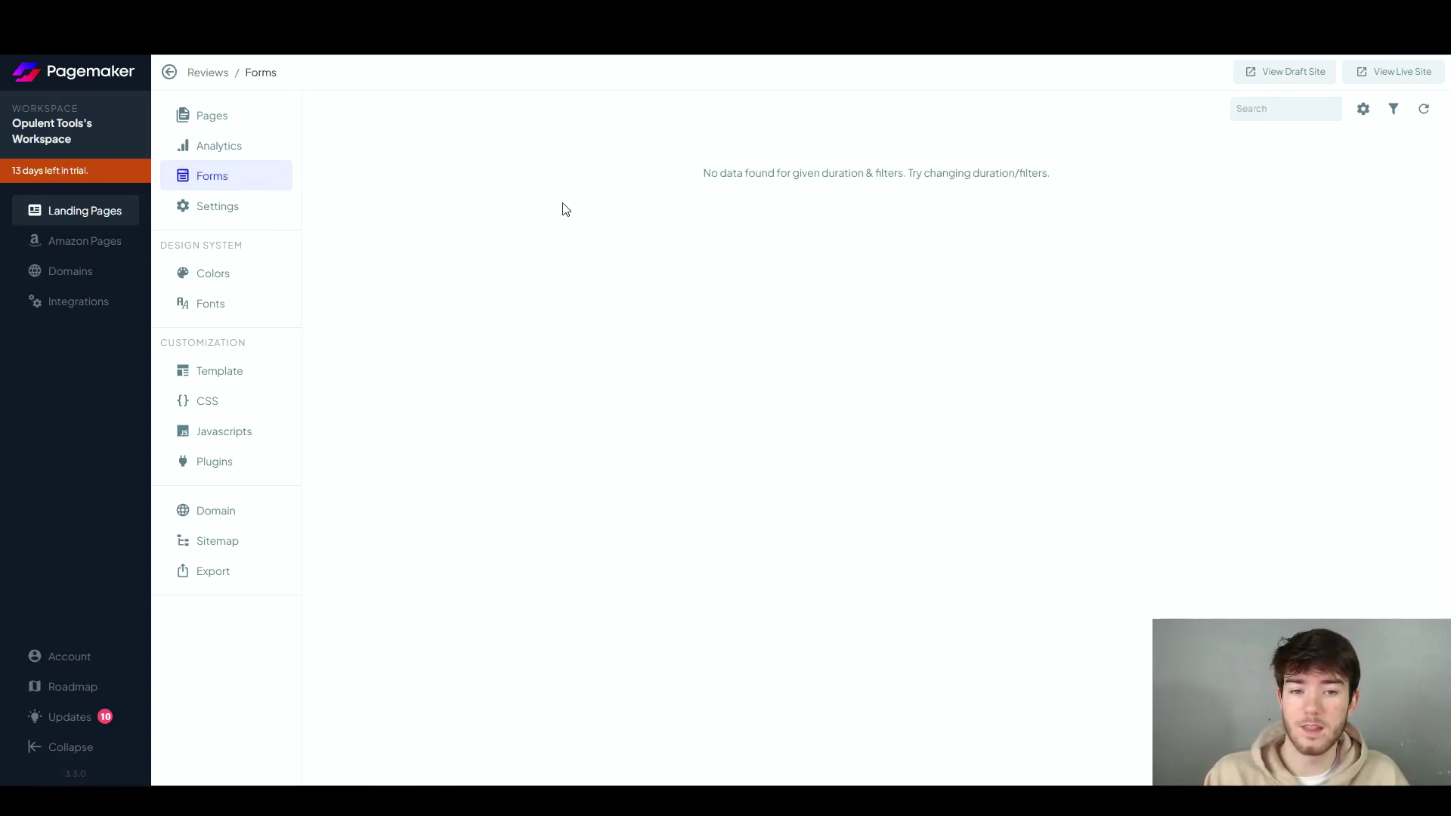
left_click(219, 206)
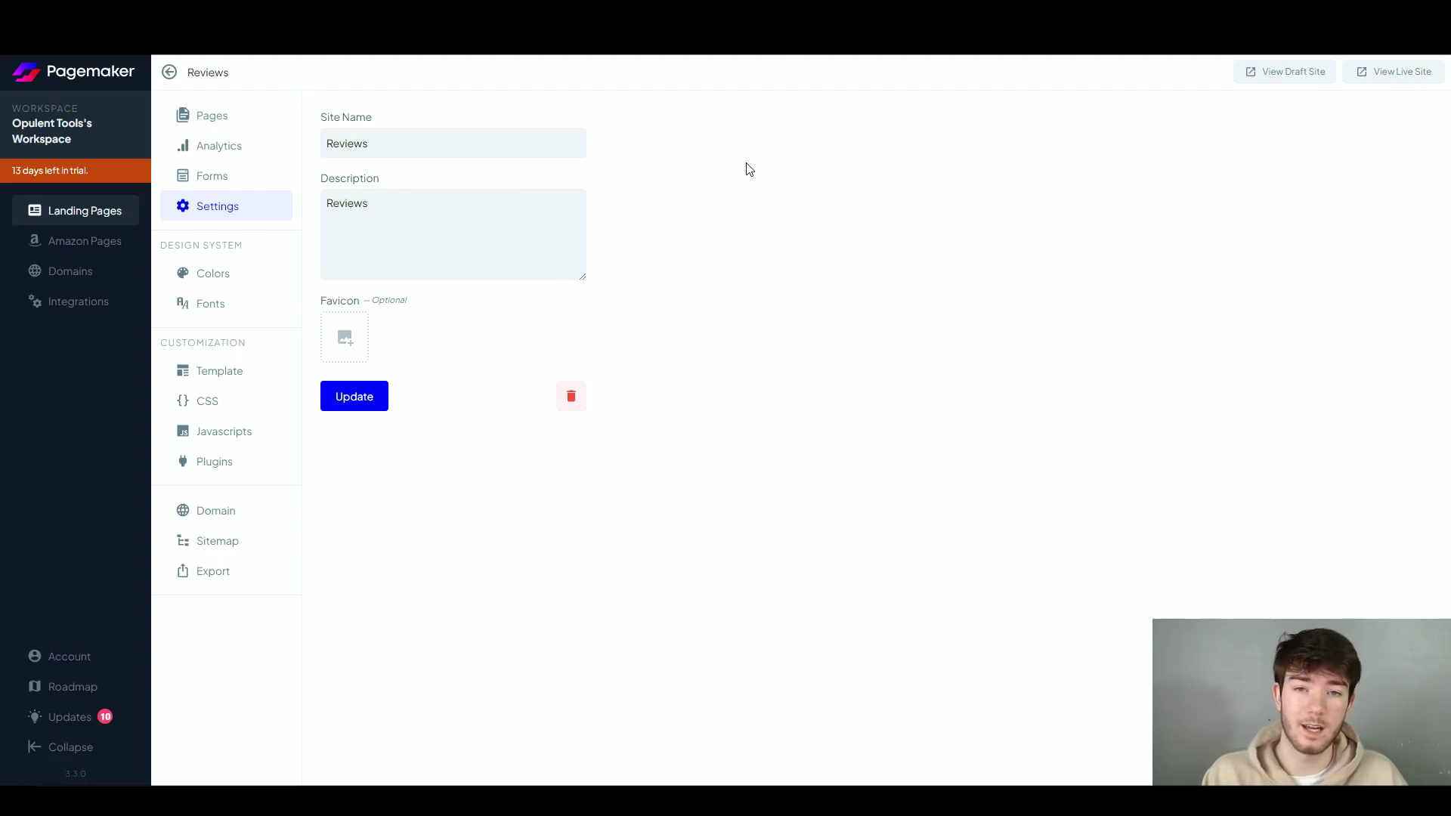
left_click(213, 273)
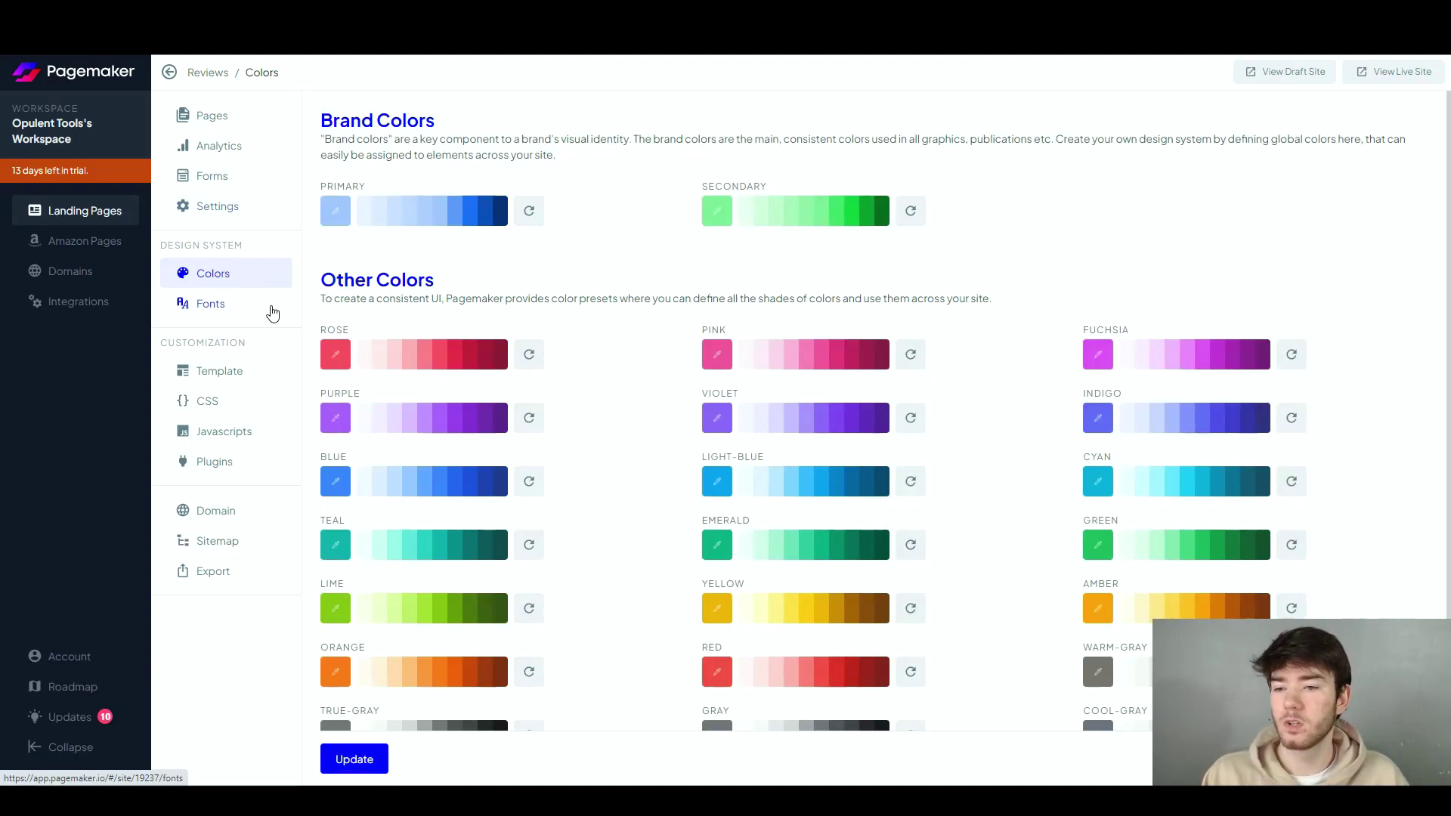
left_click(272, 313)
Step: Check the Template, CSS and Javascripts sections, ending on the Plugins list
left_click(236, 387)
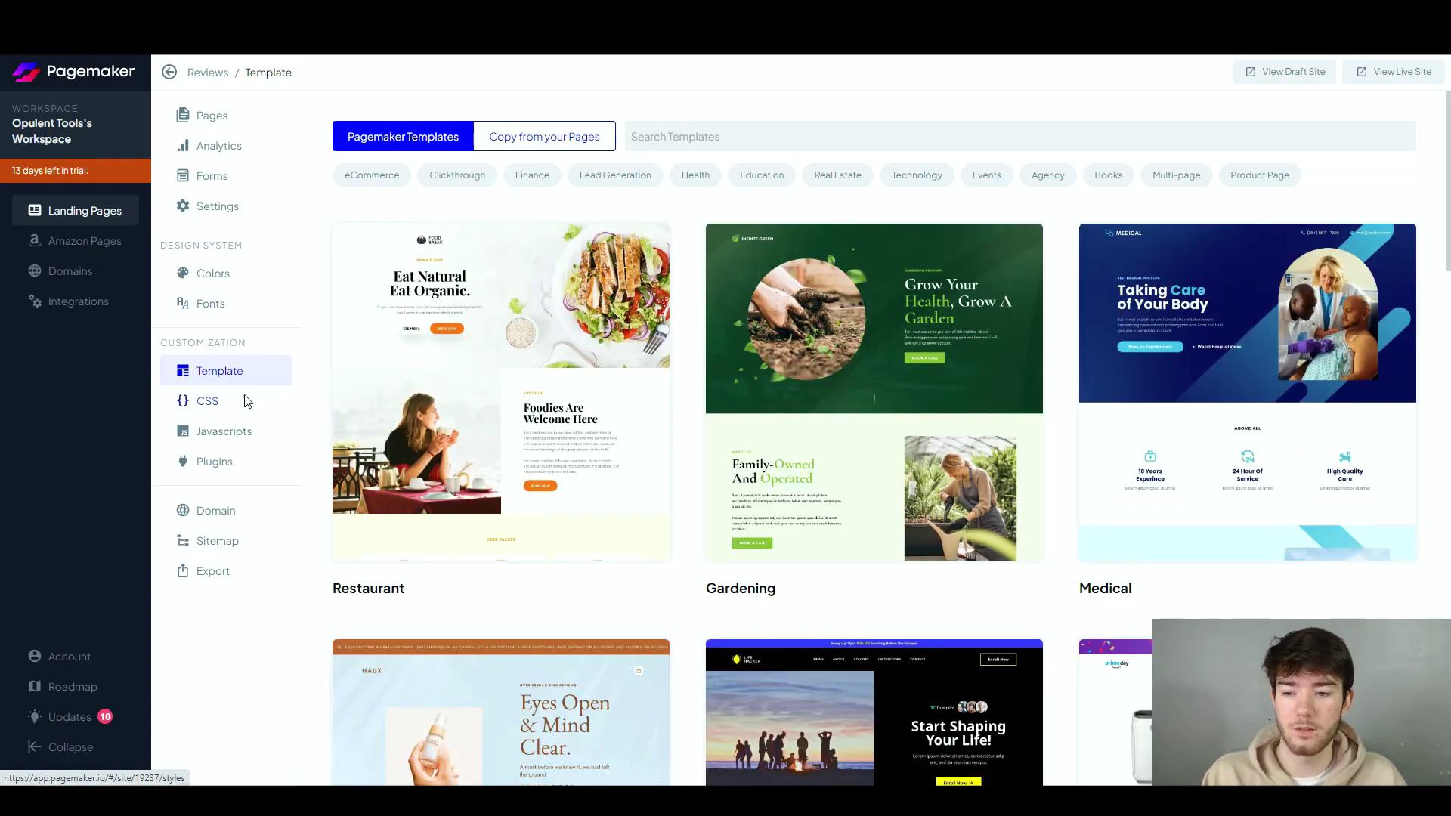
left_click(250, 404)
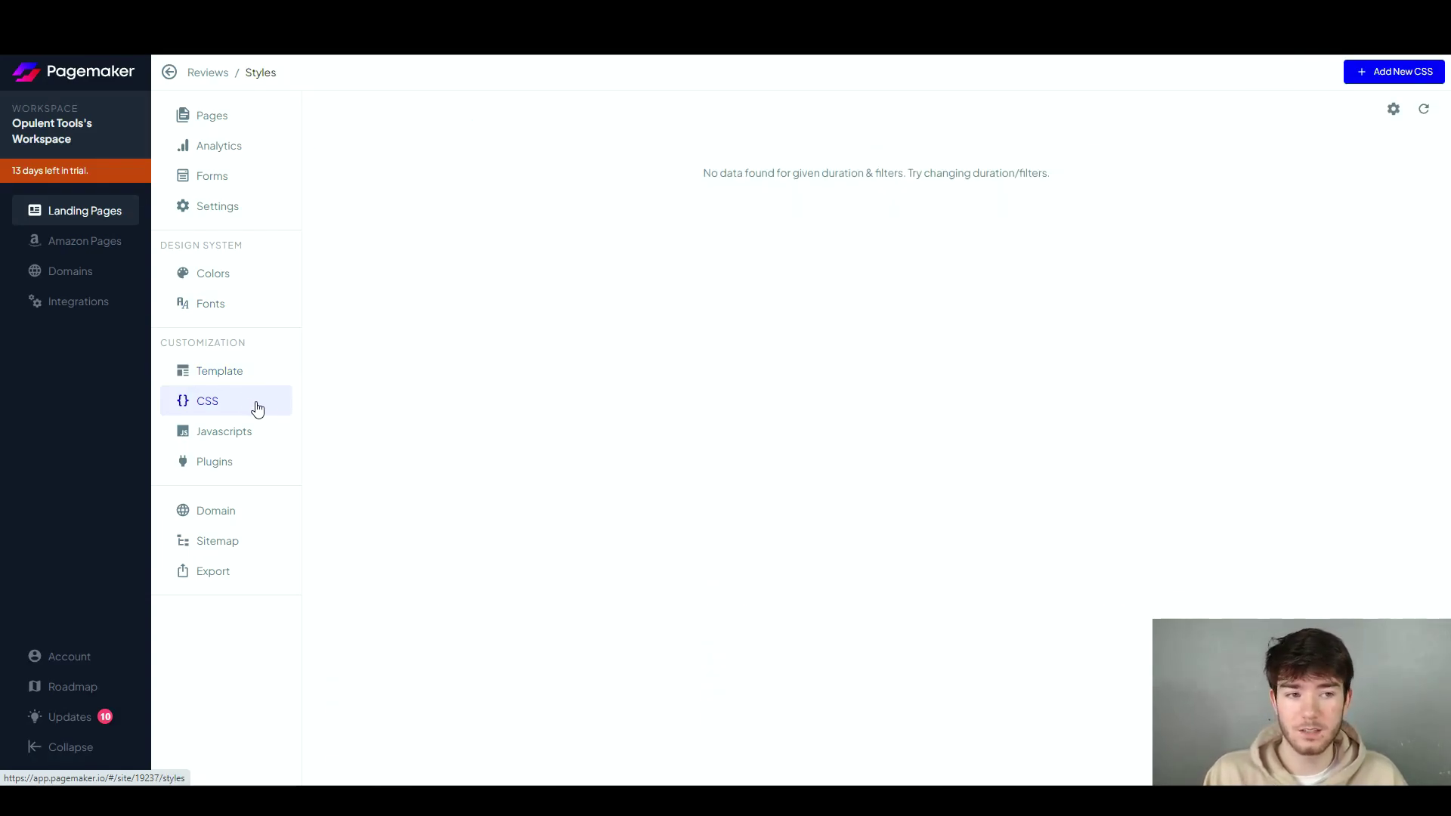
left_click(1405, 72)
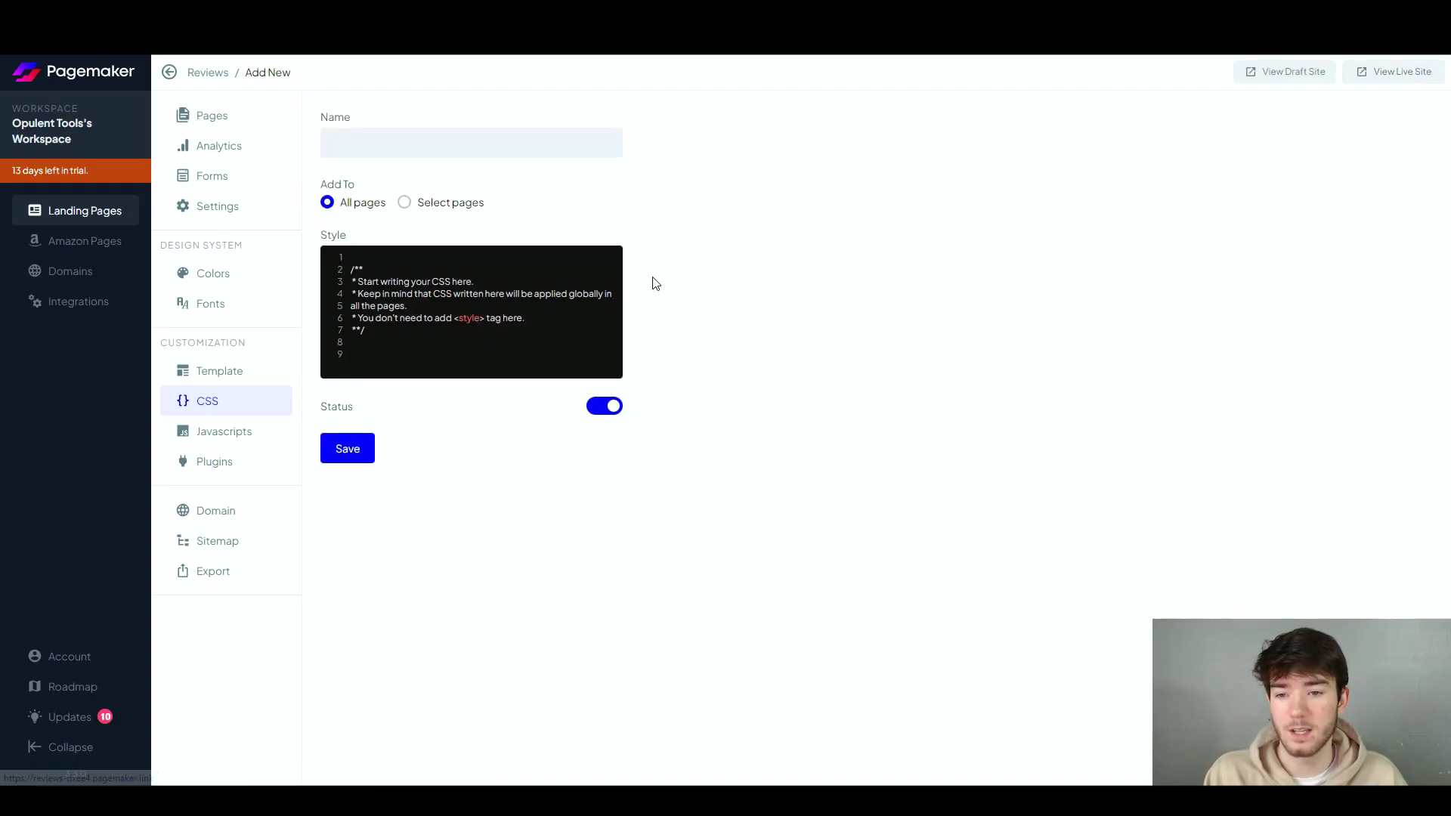
left_click(224, 433)
left_click(231, 464)
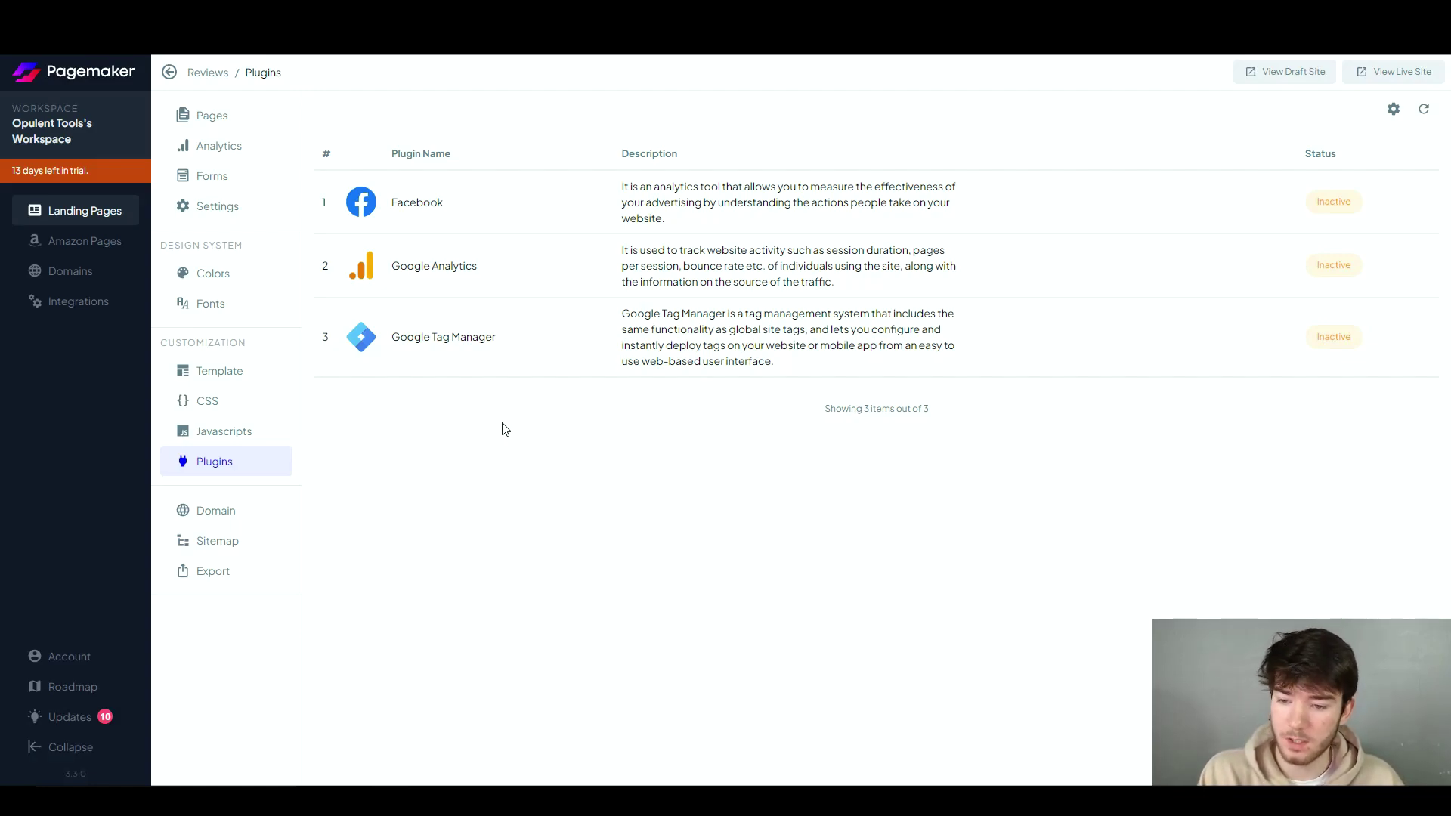
Step: Review the site's Domain settings and custom domain choices, then its Export history
left_click(259, 514)
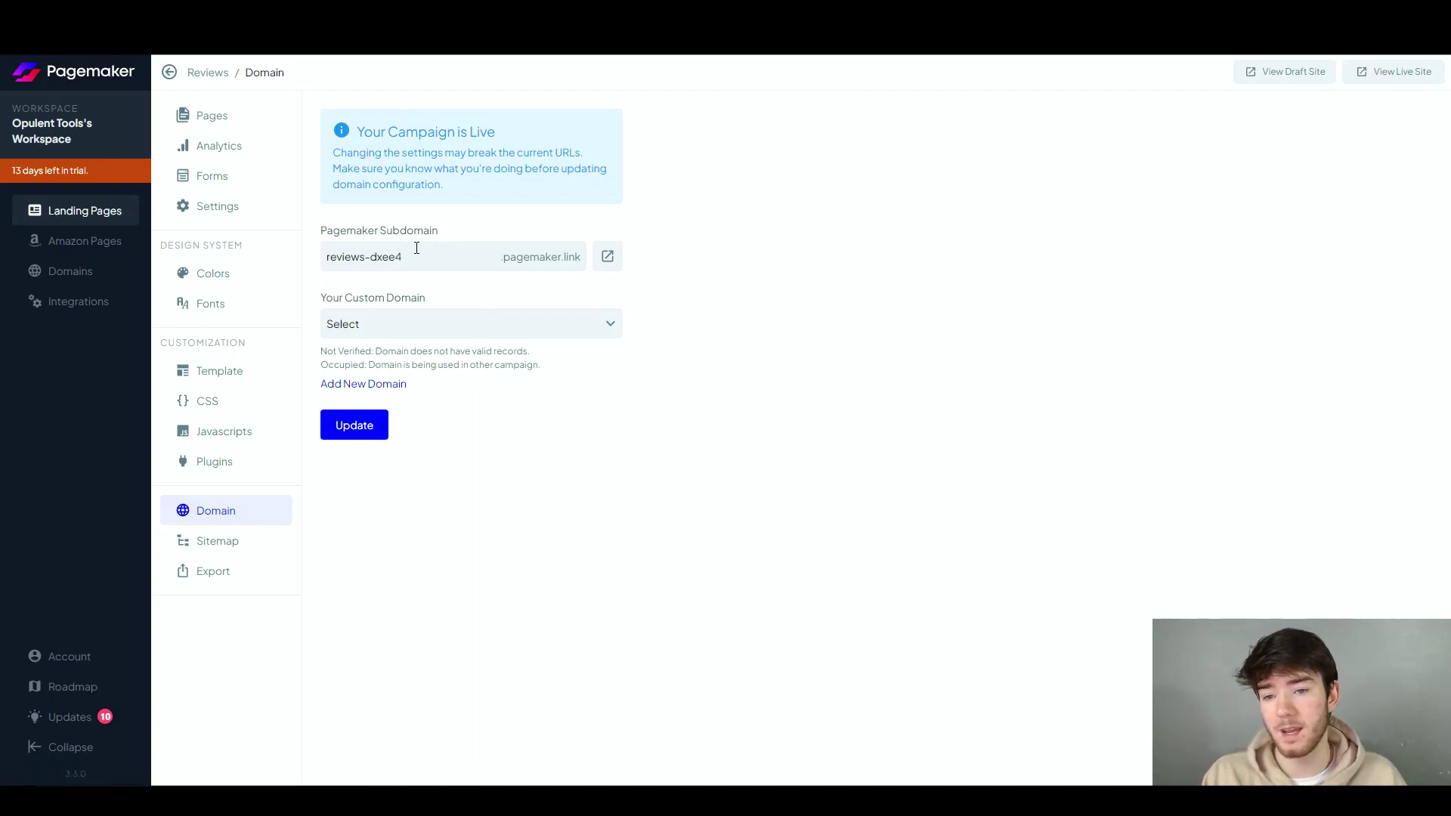
left_click(413, 328)
left_click(419, 332)
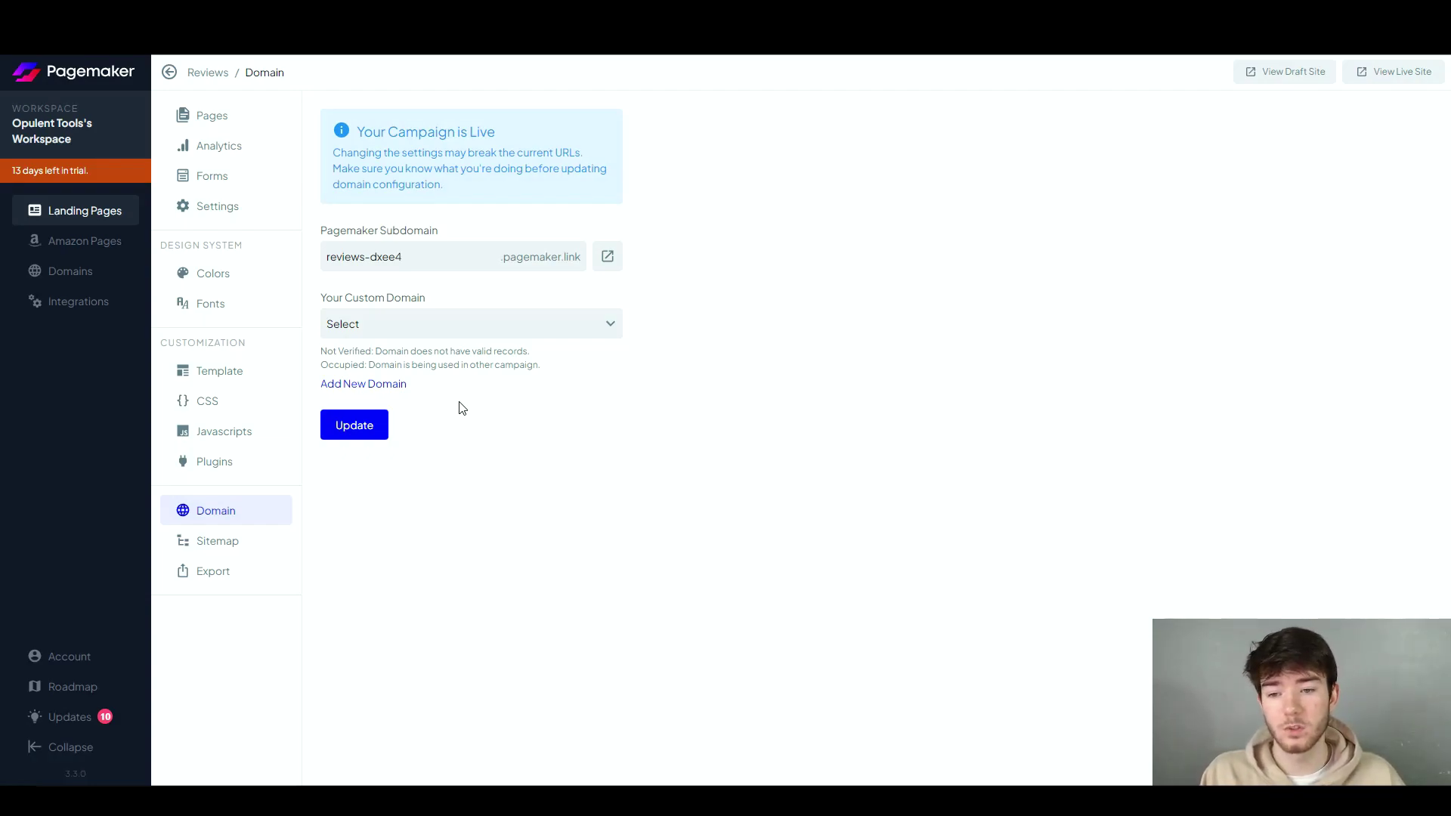
left_click(235, 567)
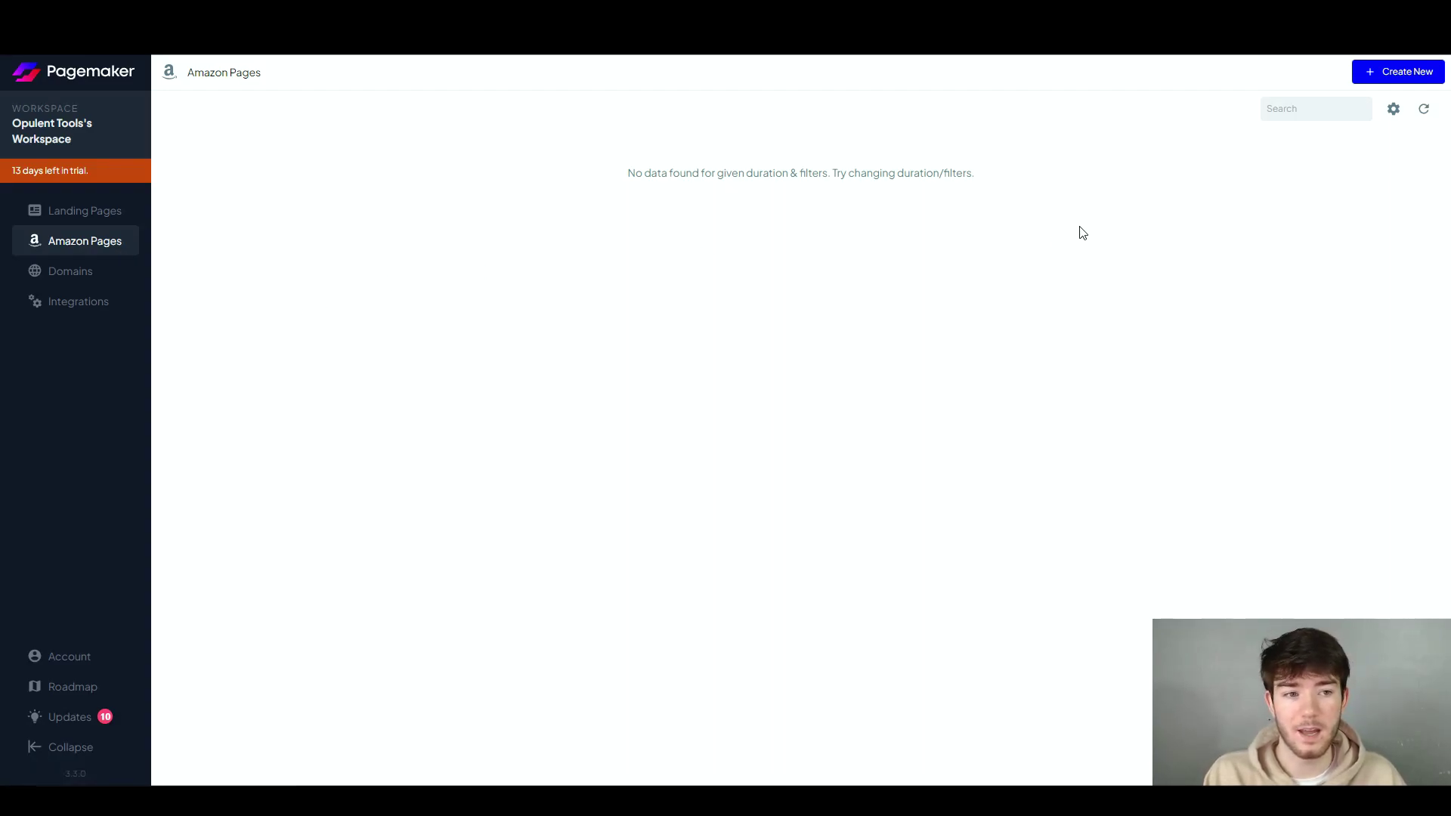
Step: Start a new Amazon page and fetch the Canon EOS 4000D from its Amazon UK link
left_click(1394, 71)
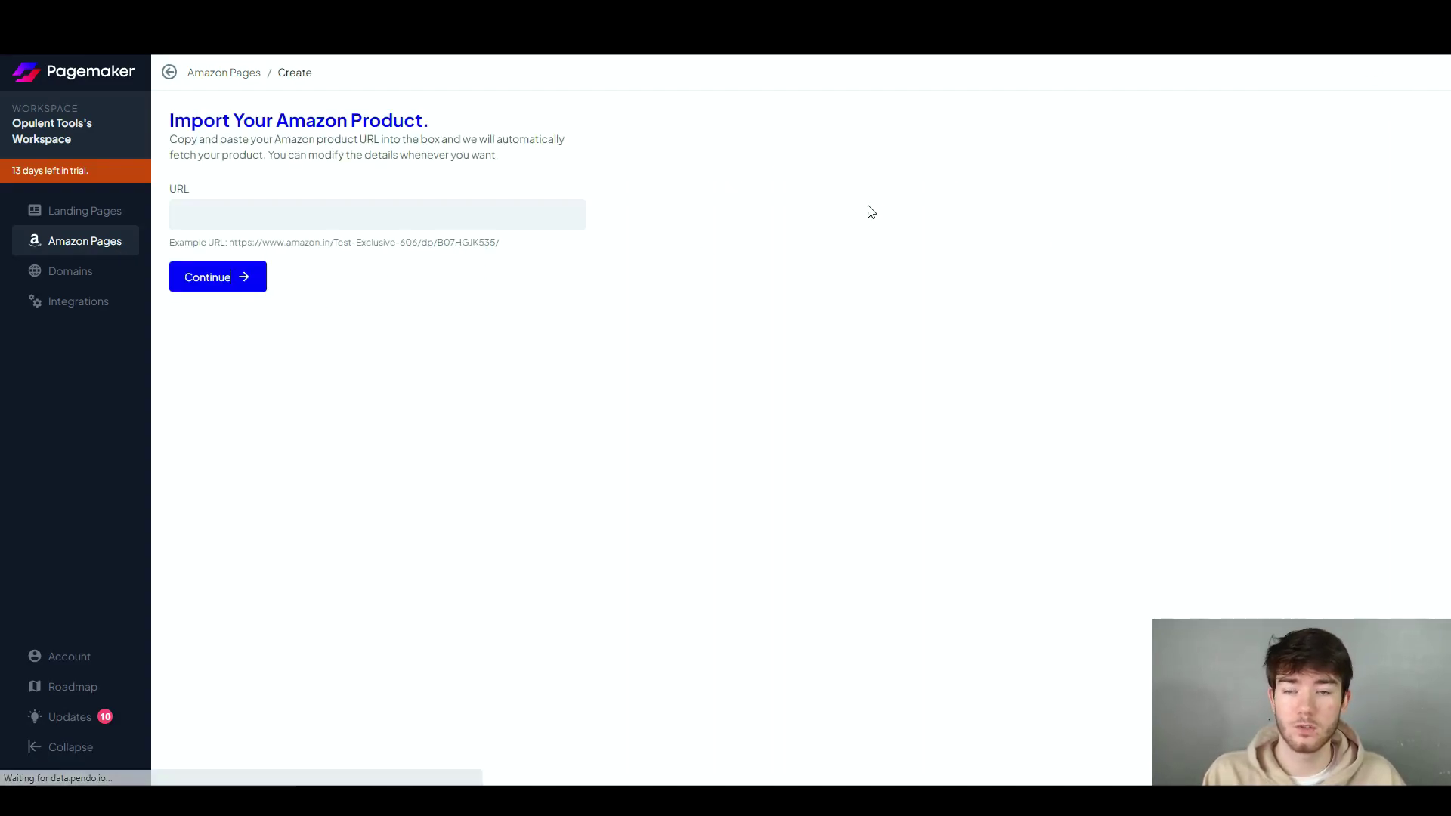
left_click(274, 209)
key("ctrl+v")
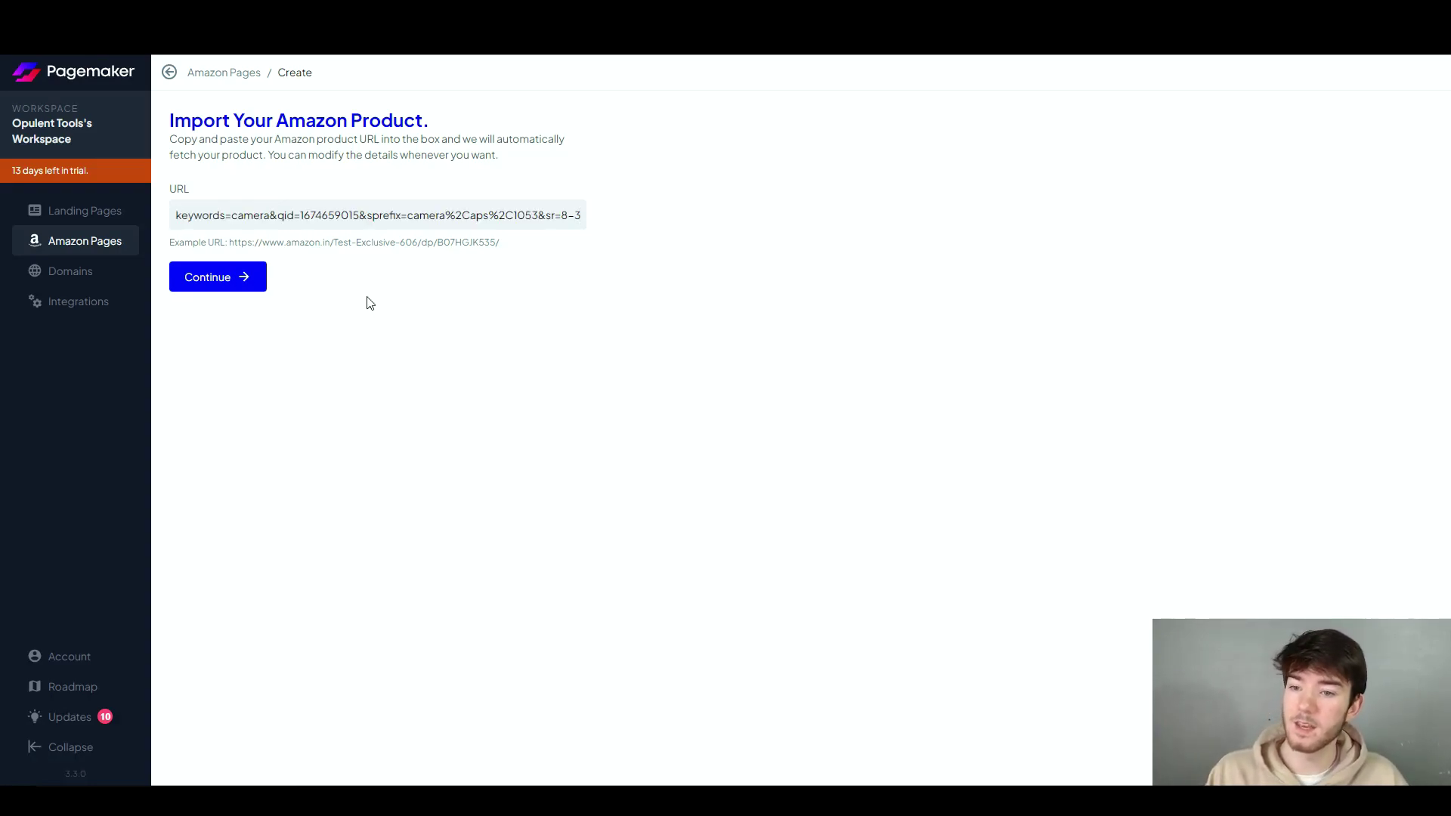
left_click(233, 280)
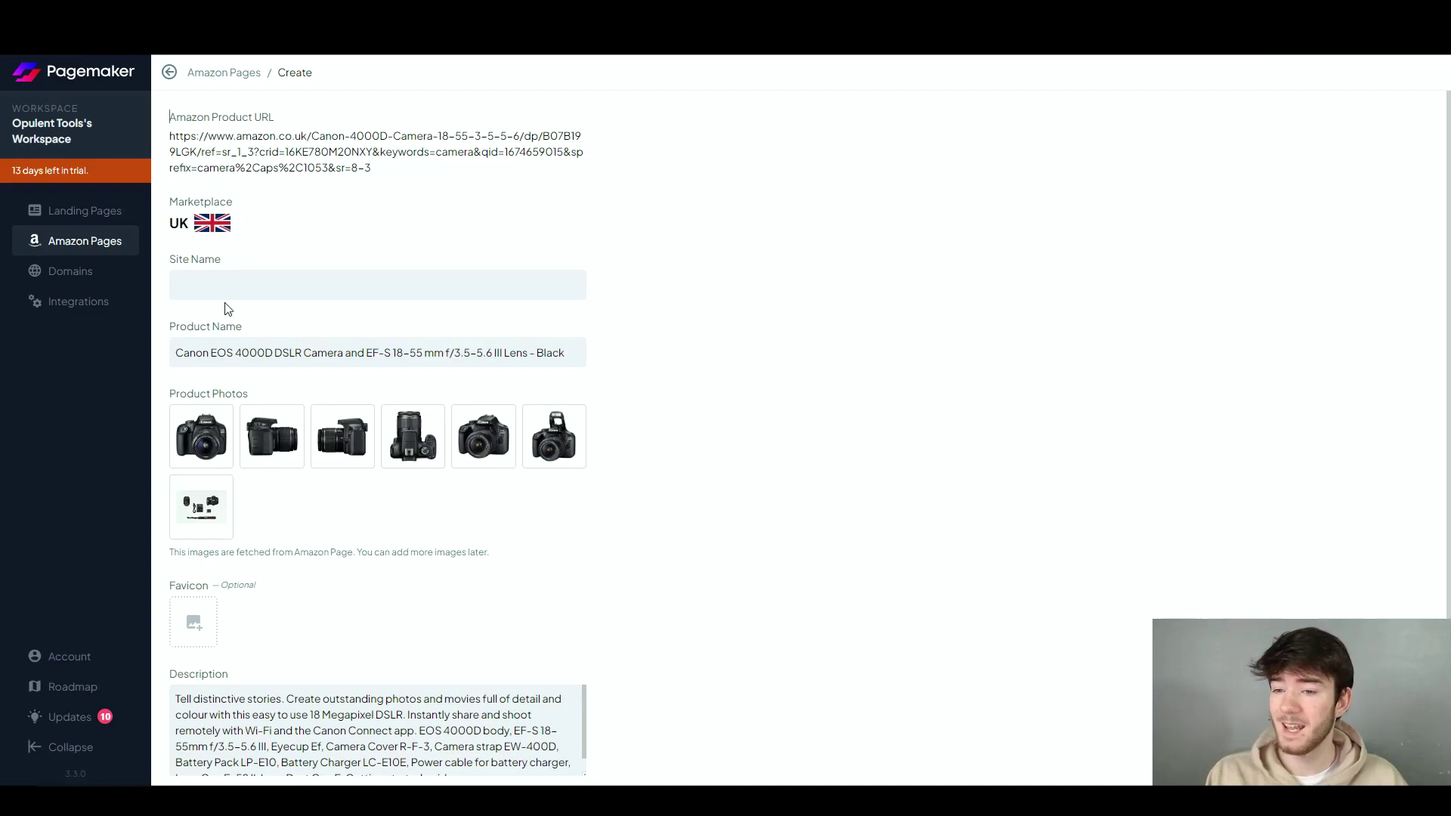
Step: Enter 'Reviews' as the site name for the Canon product page
scroll(445, 398, "down", 2)
scroll(423, 430, "down", 1)
scroll(454, 519, "up", 3)
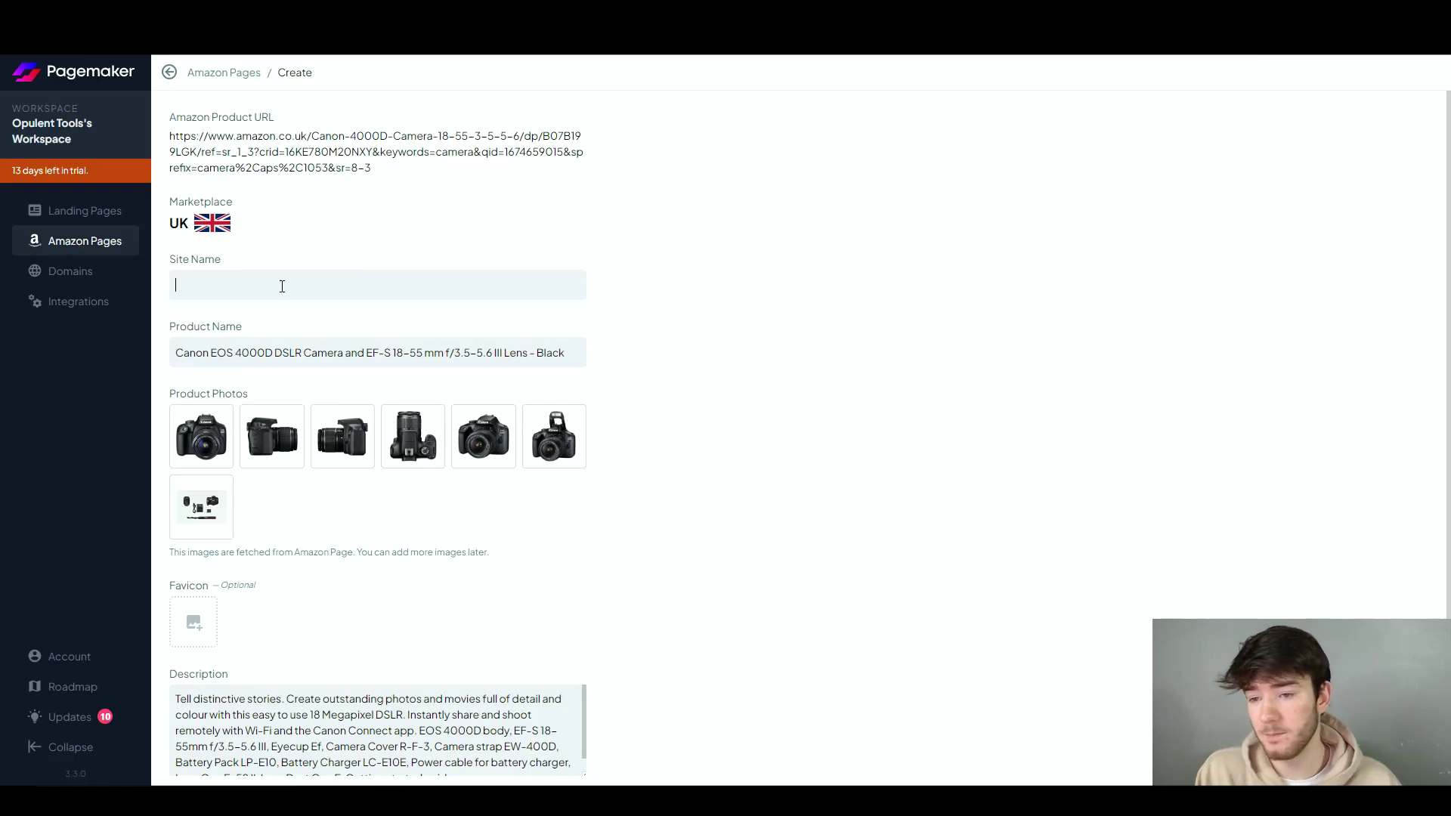
left_click(282, 286)
type("Review")
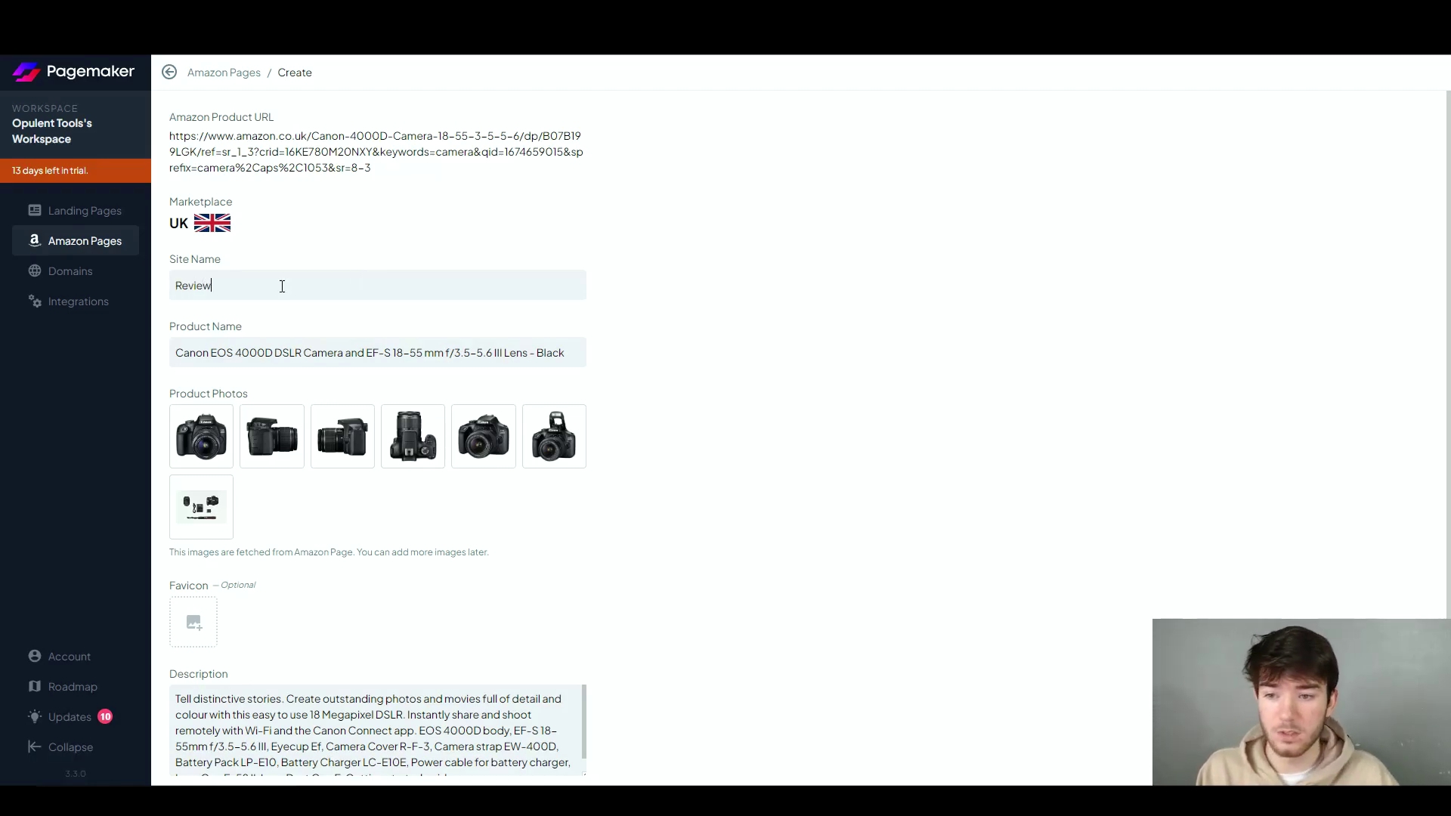
type("s")
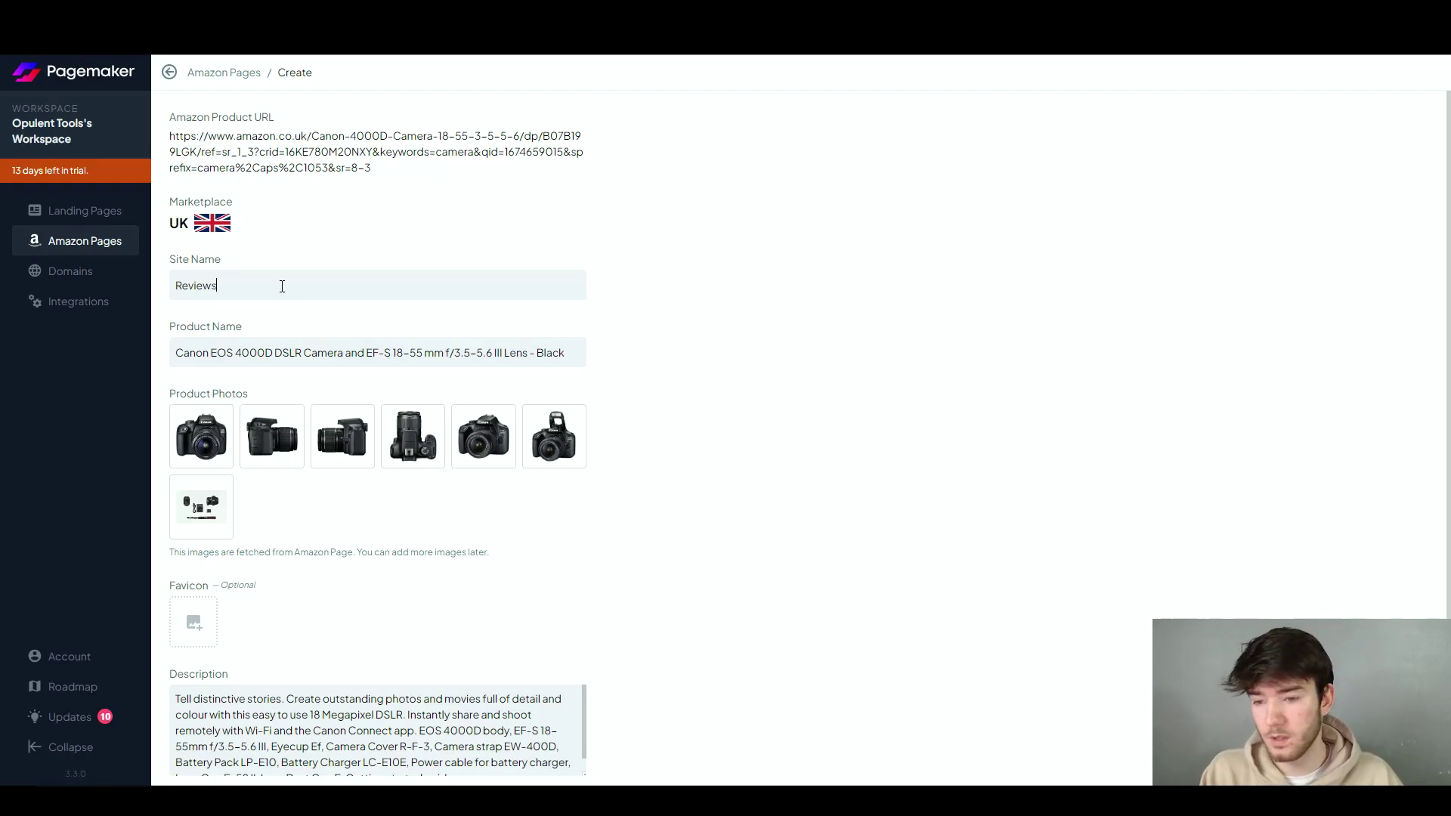
Step: Leave Add Coupon Codes switched off and create the page to reach template selection
scroll(596, 288, "down", 2)
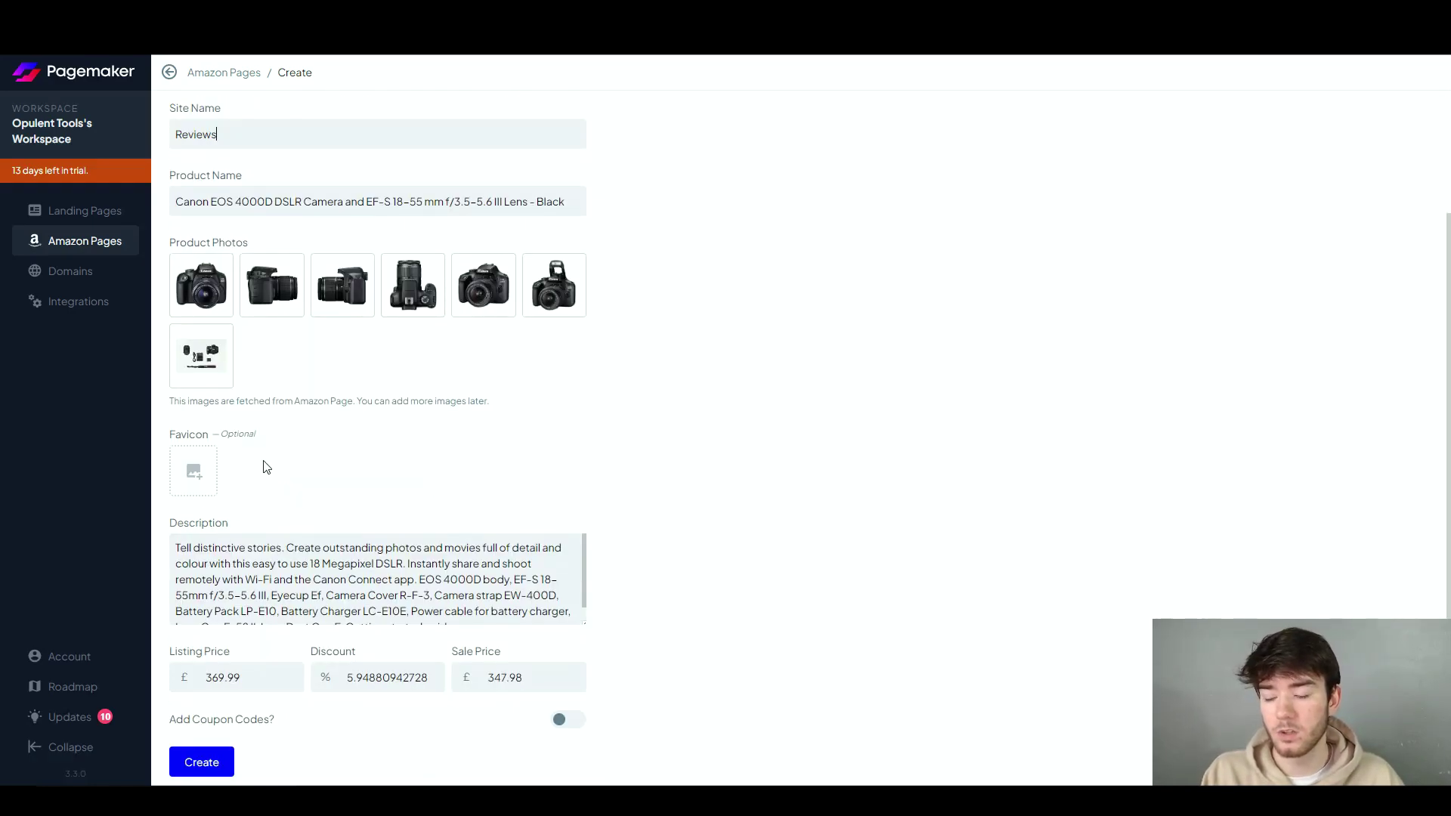
scroll(284, 644, "down", 1)
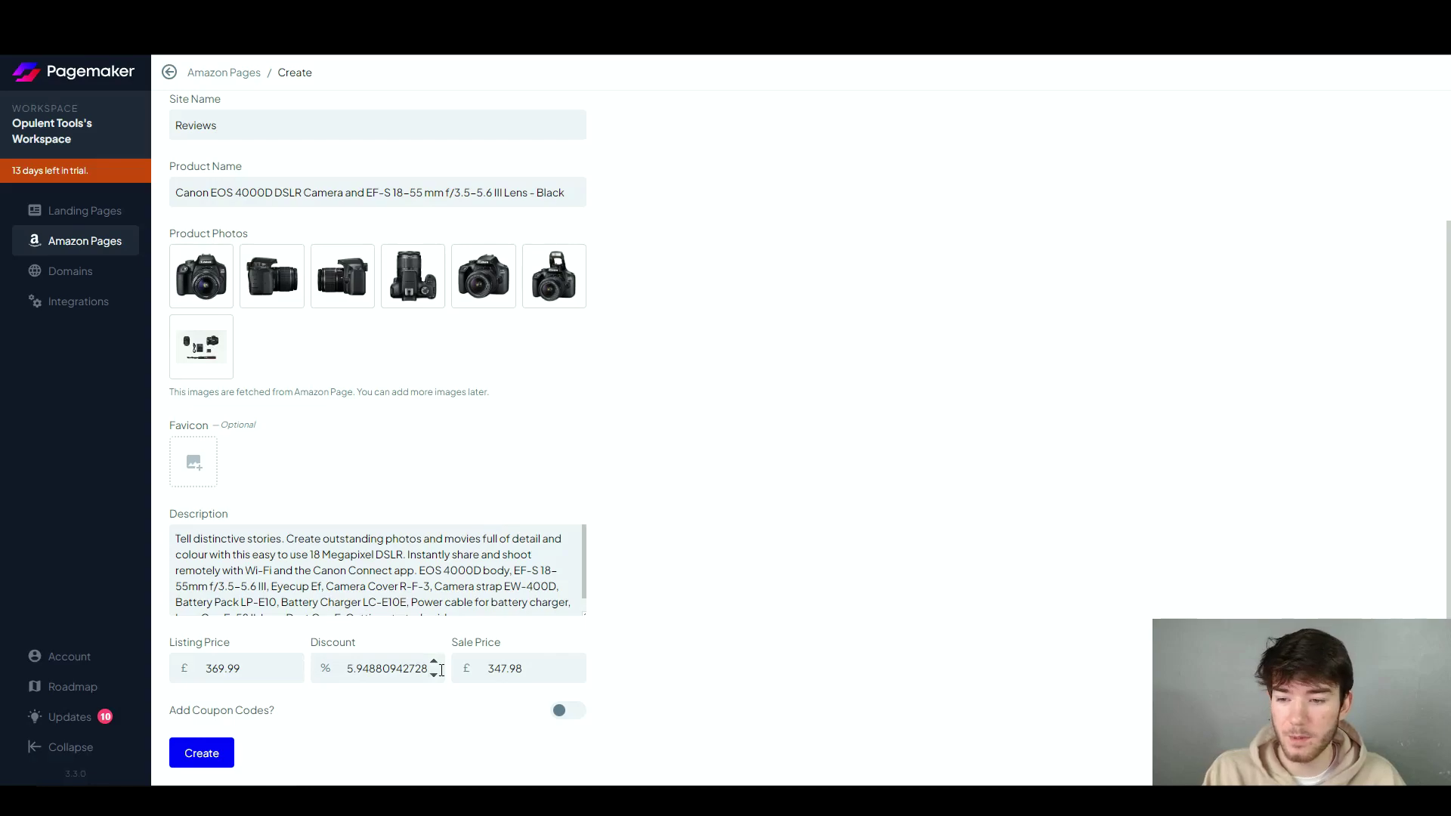
left_click(565, 710)
scroll(616, 583, "down", 2)
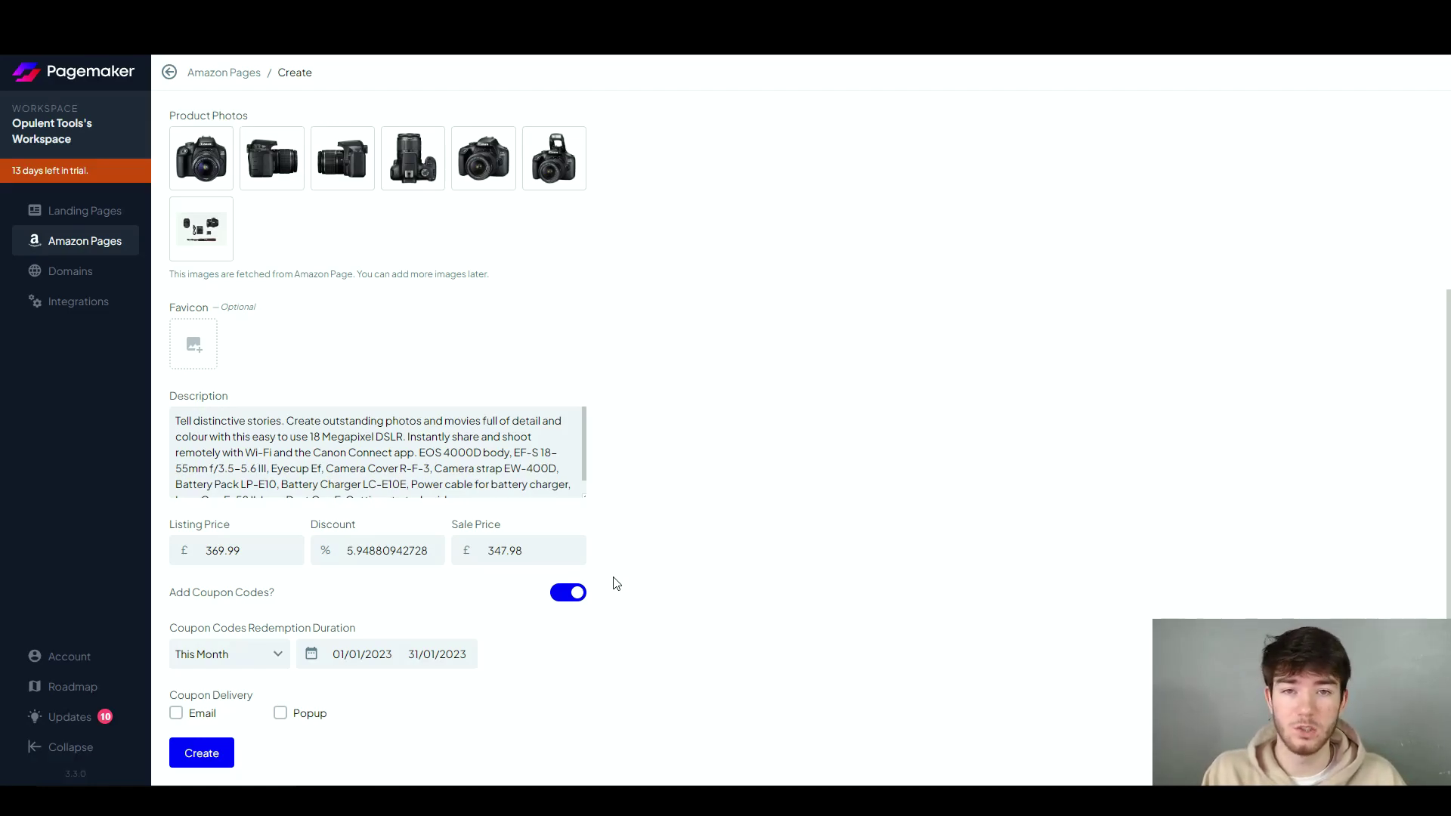
left_click(568, 592)
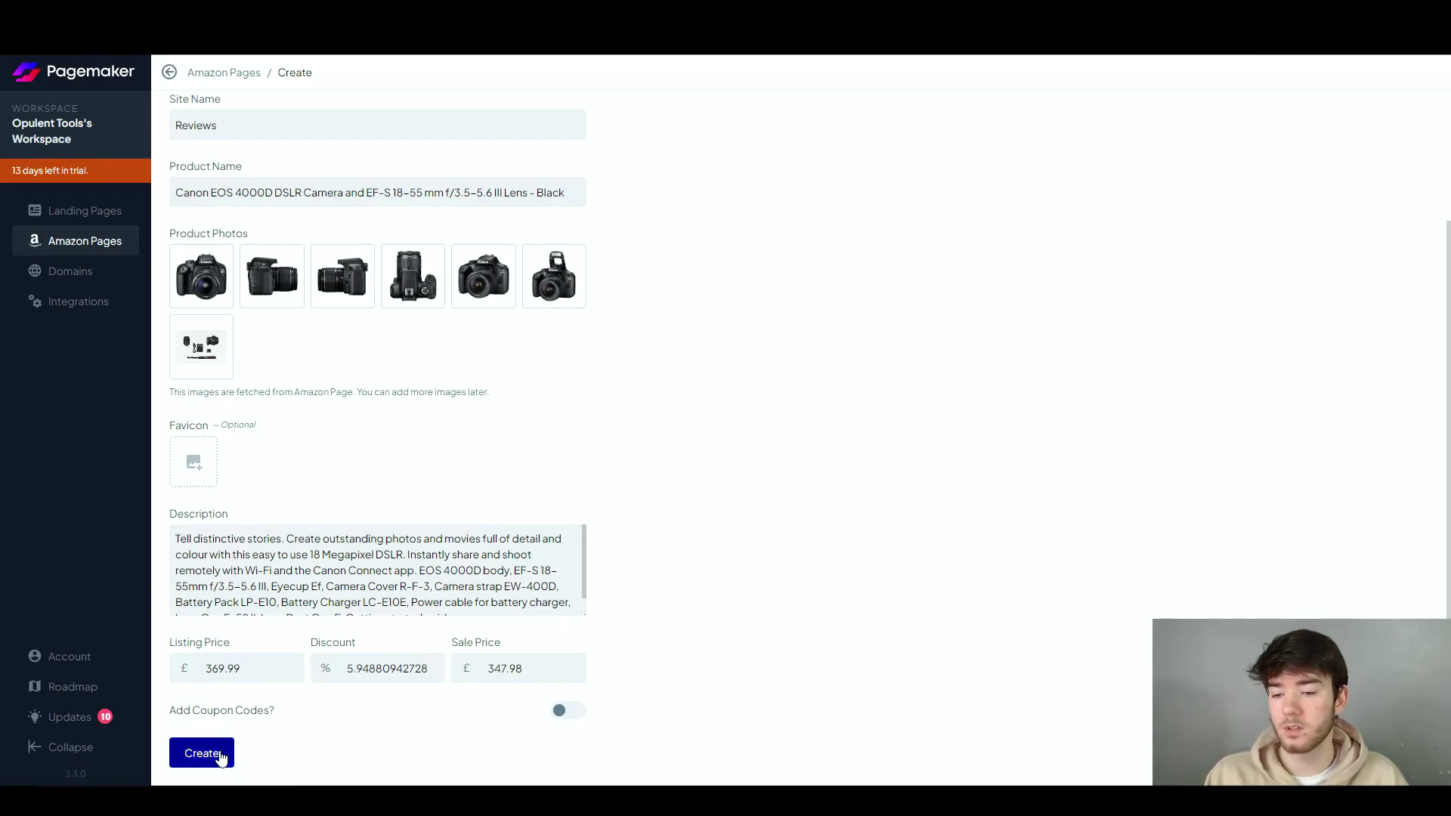
left_click(202, 753)
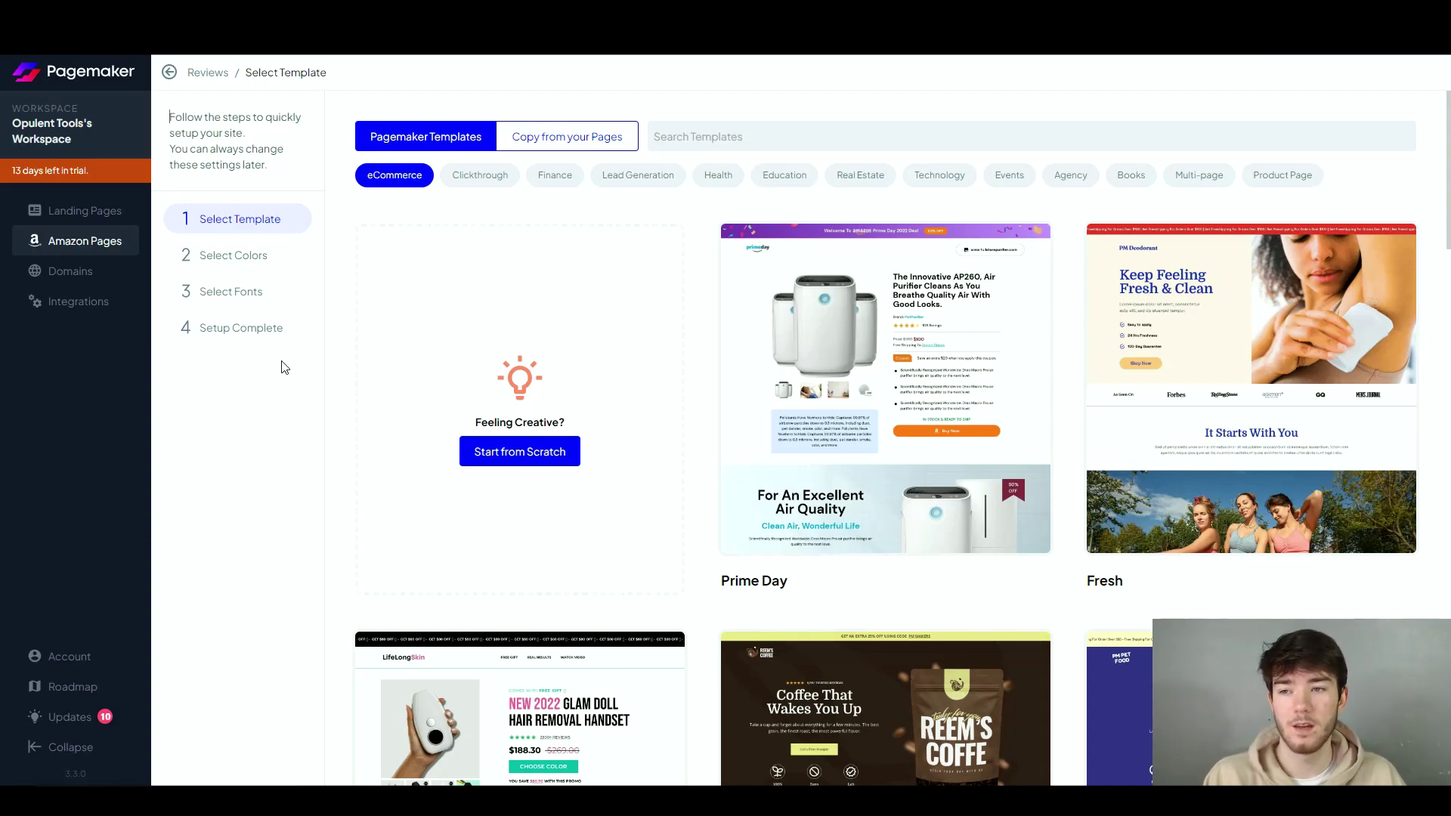
Step: View the Domains list and its Add New form, then go to Integrations (Mailchimp, Zapier, Stripe)
left_click(91, 279)
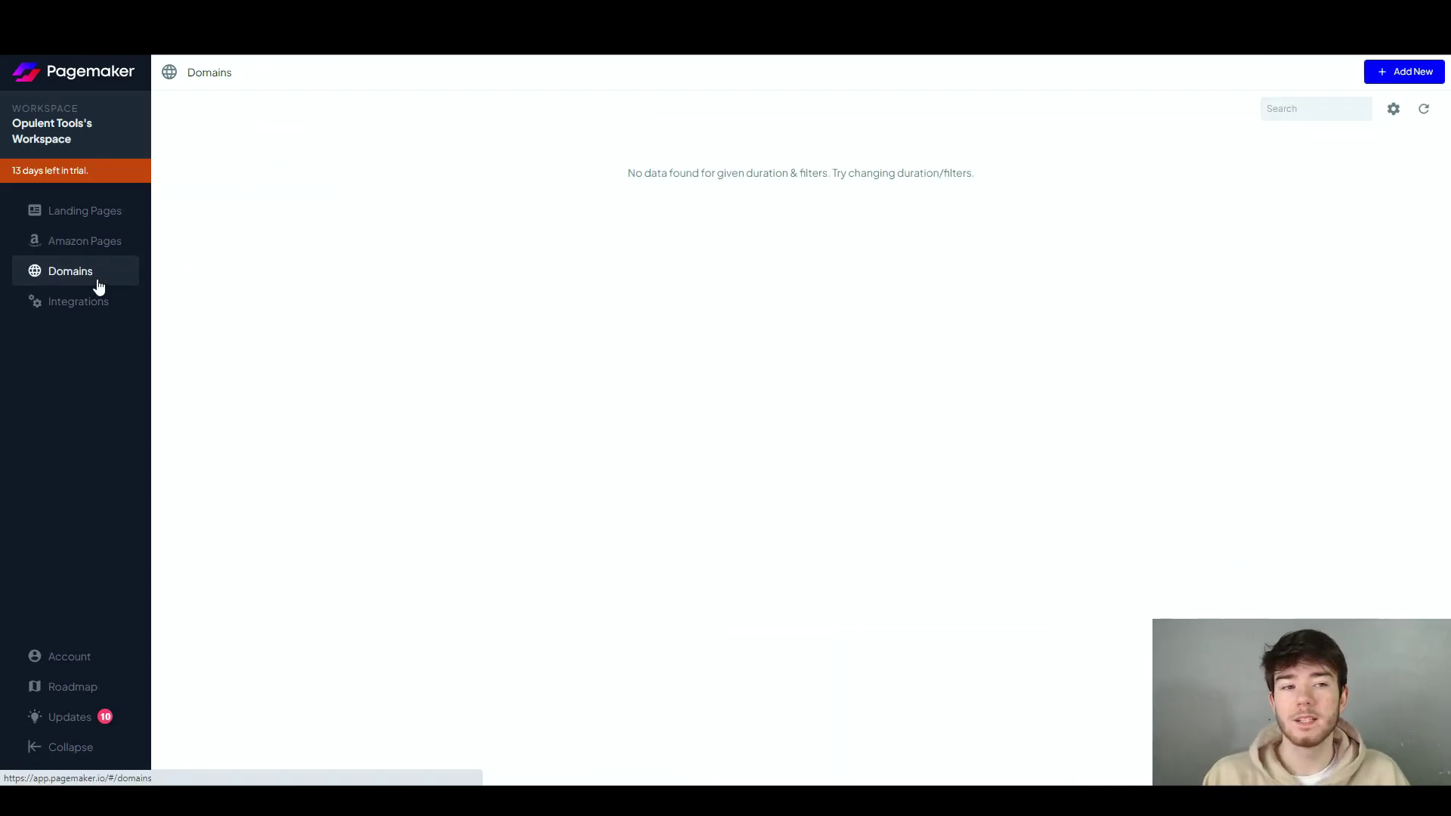
left_click(1420, 72)
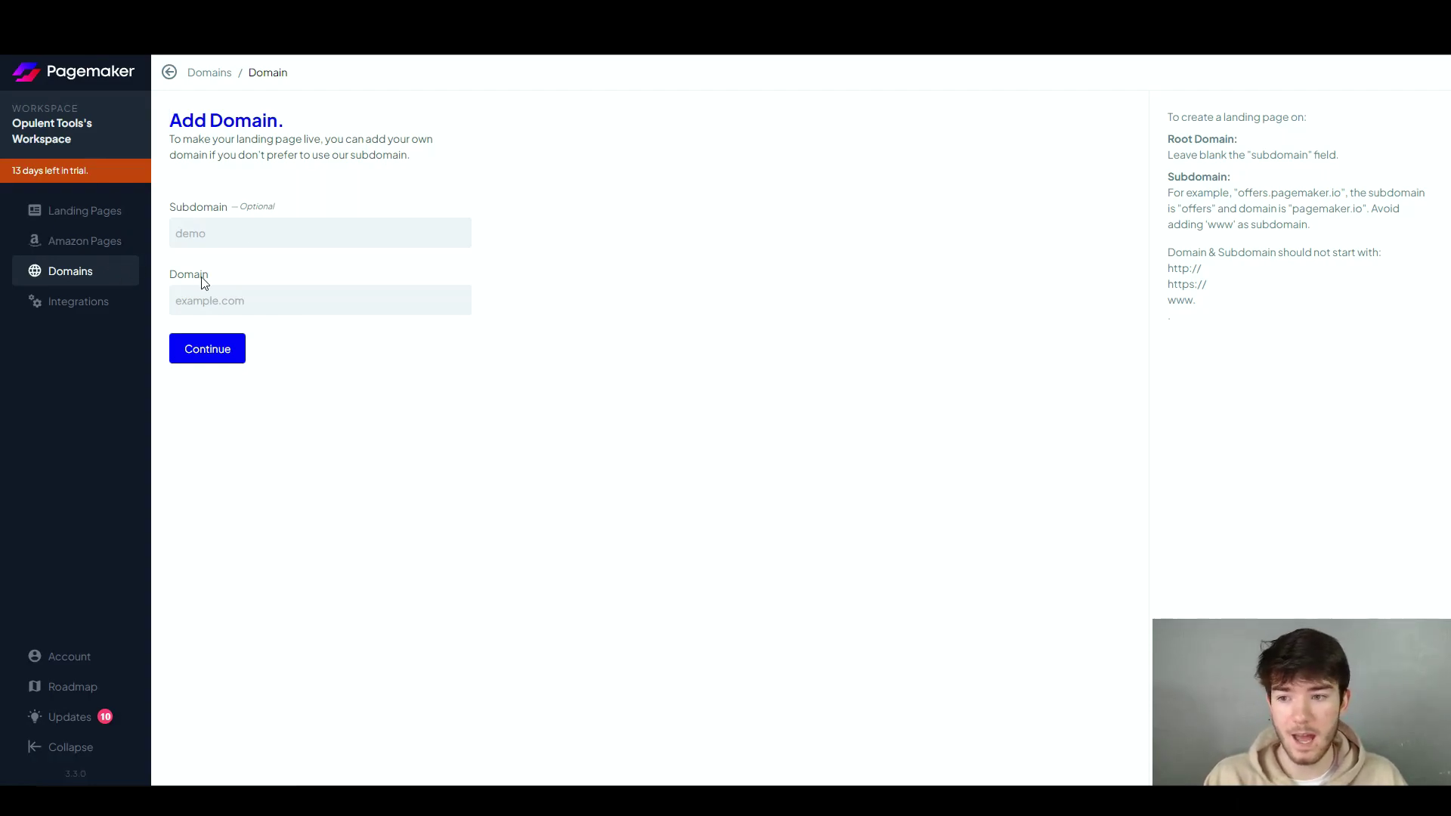
left_click(115, 302)
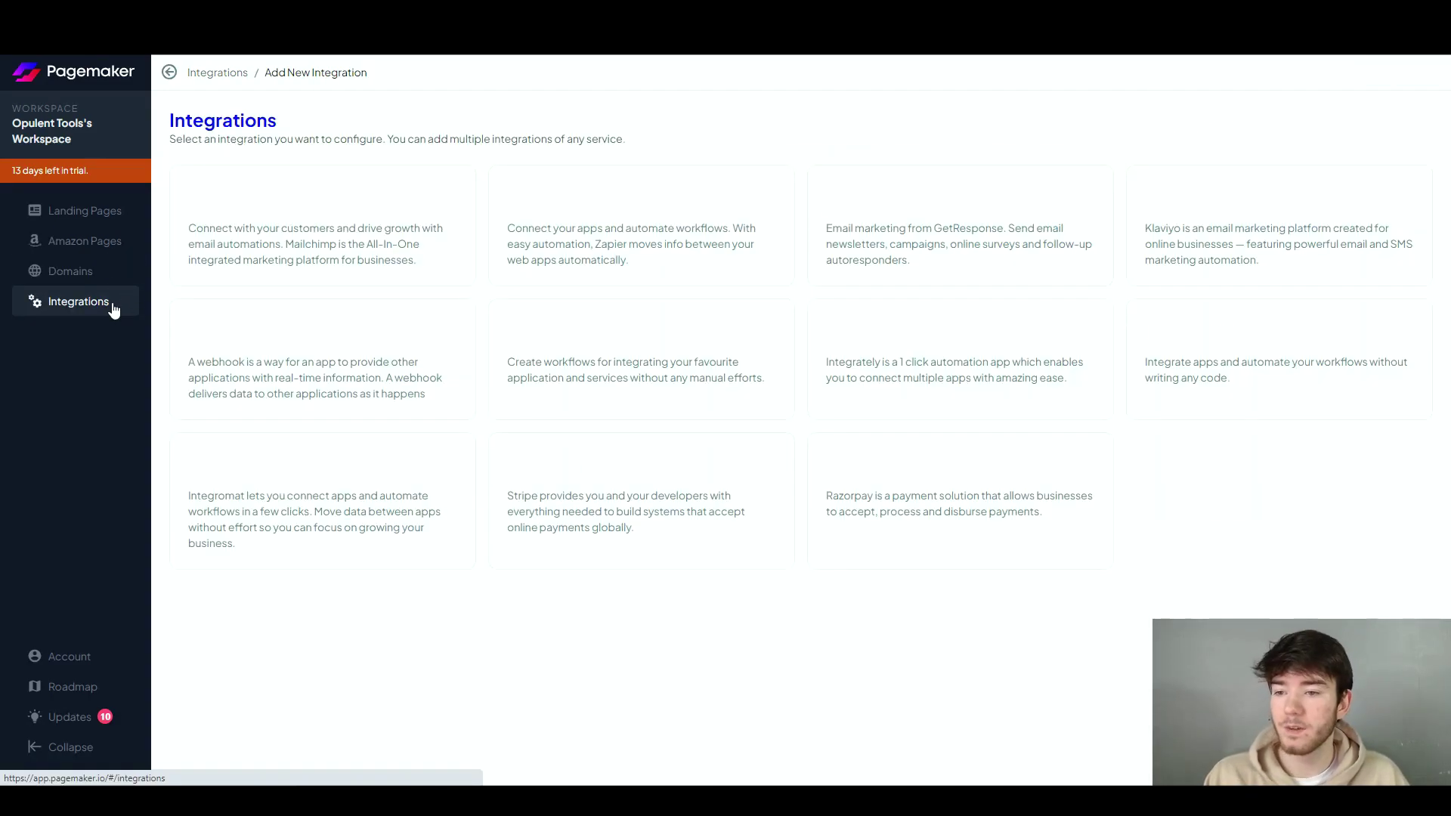